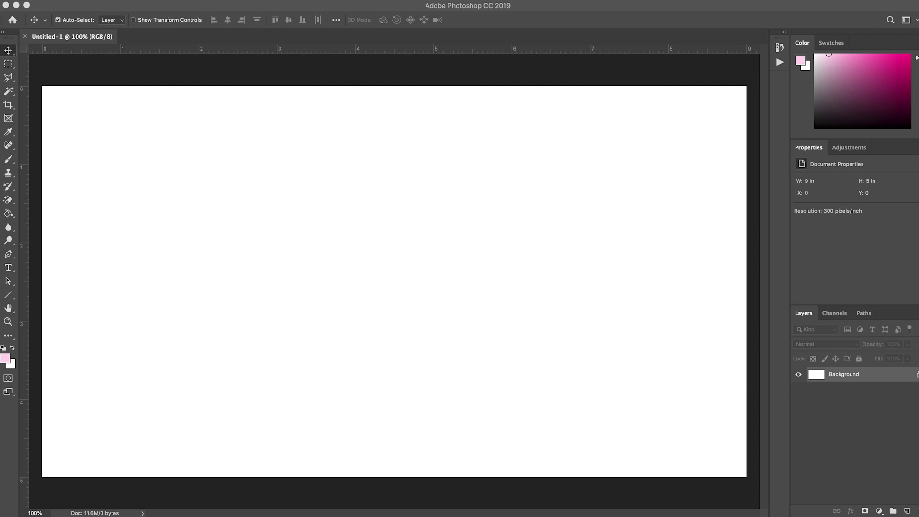
Move the CLASS - Watercolor Veggies Finder window over the canvas and select Broccoli.jpg.
{"action": "left_click_drag", "start_coordinate": [900, 479], "coordinate": [684, 198]}
{"action": "left_click", "coordinate": [708, 221]}
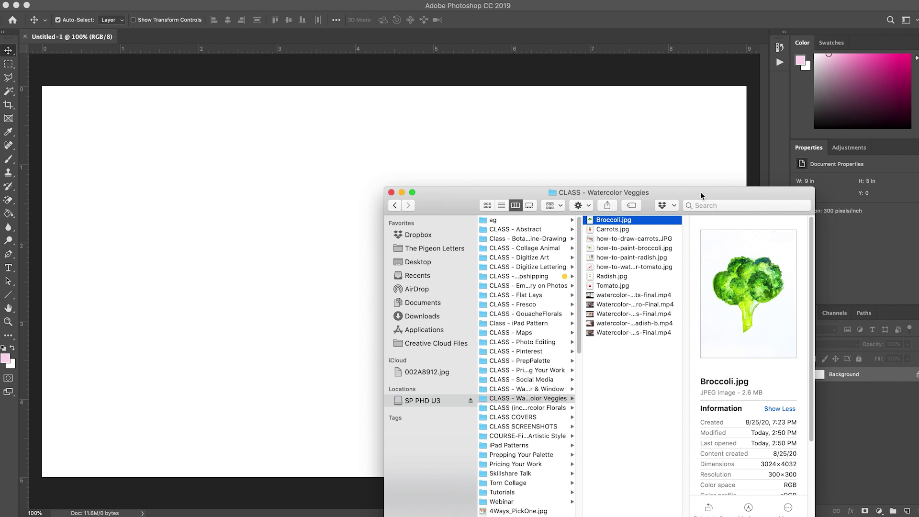
Place Broccoli.jpg on the canvas, scaled to 24.52% and rotated -2.15°, and commit it.
{"action": "left_click_drag", "start_coordinate": [642, 224], "coordinate": [299, 301]}
{"action": "left_click_drag", "start_coordinate": [540, 84], "coordinate": [434, 213]}
{"action": "left_click_drag", "start_coordinate": [402, 249], "coordinate": [418, 186]}
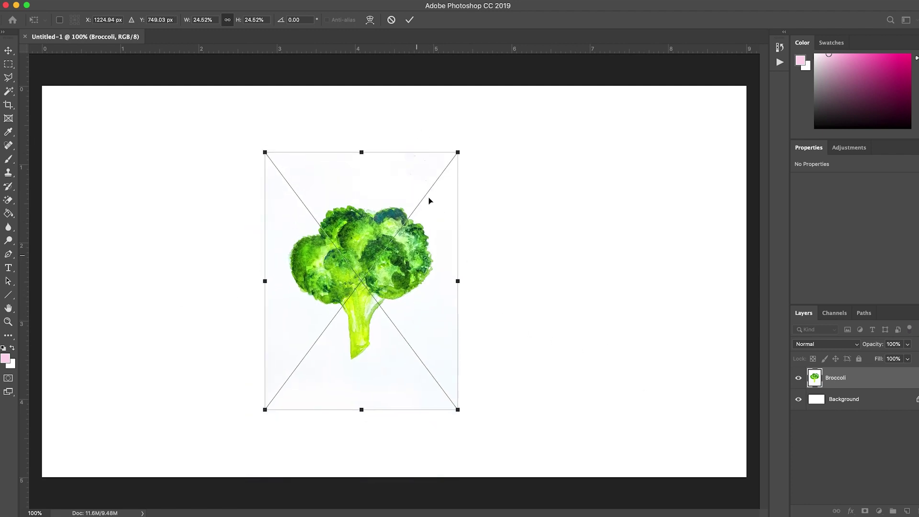
{"action": "left_click_drag", "start_coordinate": [466, 147], "coordinate": [464, 139]}
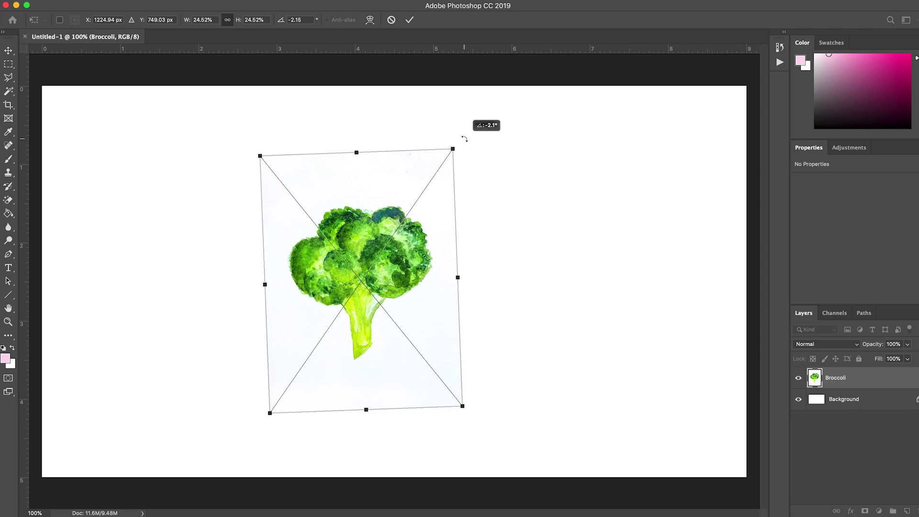
{"action": "left_click_drag", "start_coordinate": [402, 269], "coordinate": [392, 259]}
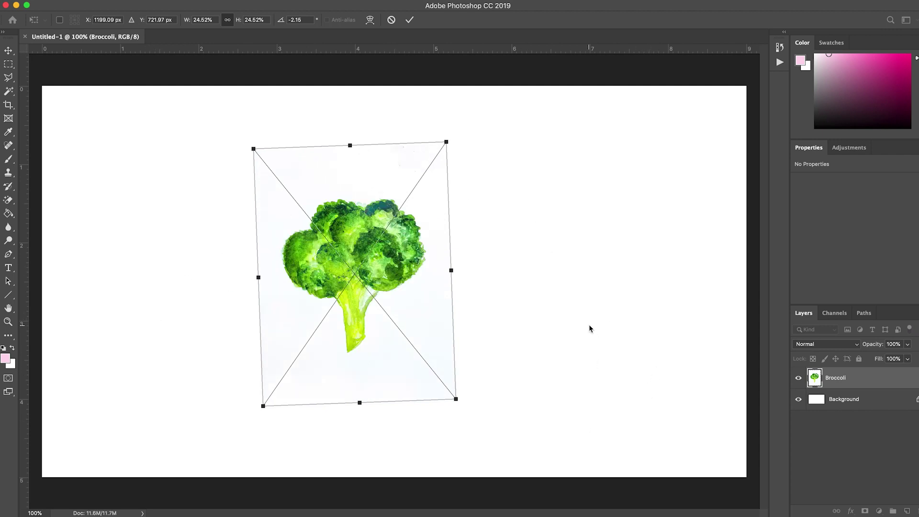
{"action": "key", "text": "Return"}
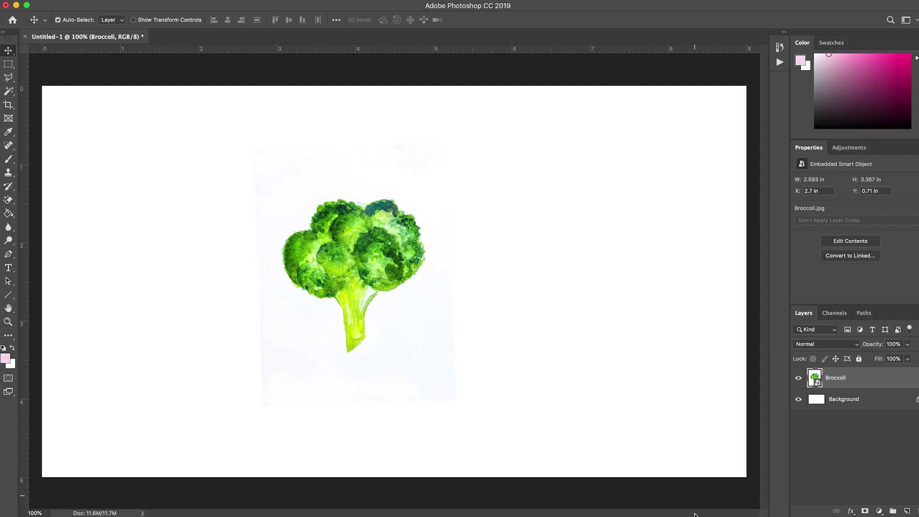
Place Carrots.jpg right of the broccoli, scaled to 16.25% and rotated 6.36° clockwise.
{"action": "key", "text": "super+Tab"}
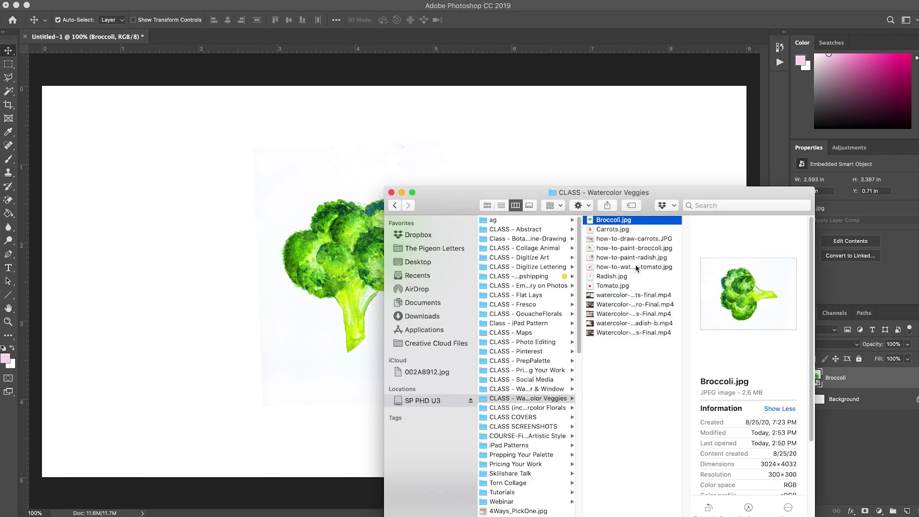
{"action": "left_click_drag", "start_coordinate": [615, 220], "coordinate": [231, 244]}
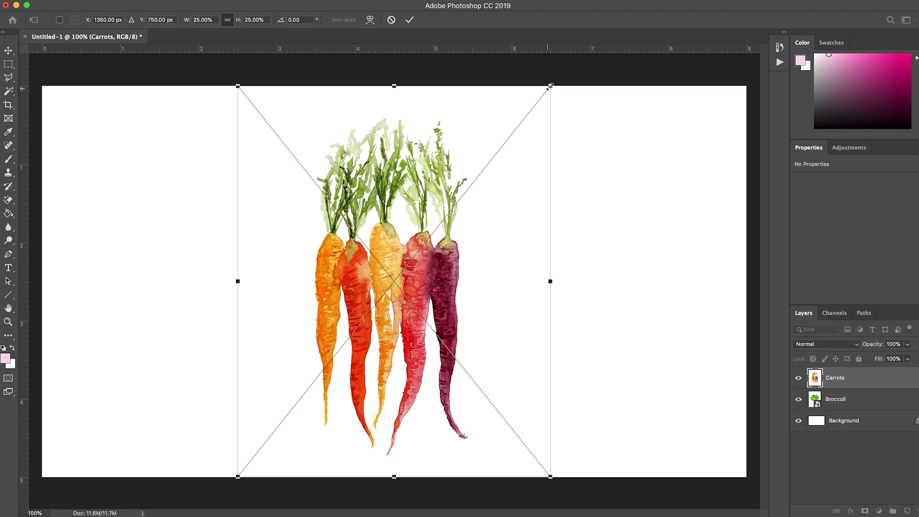
{"action": "left_click_drag", "start_coordinate": [550, 86], "coordinate": [488, 163]}
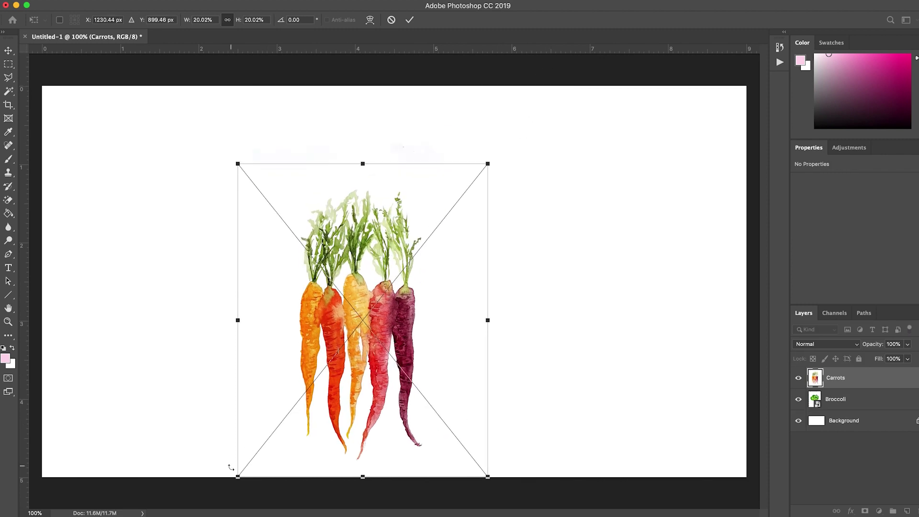
{"action": "left_click_drag", "start_coordinate": [235, 481], "coordinate": [298, 437]}
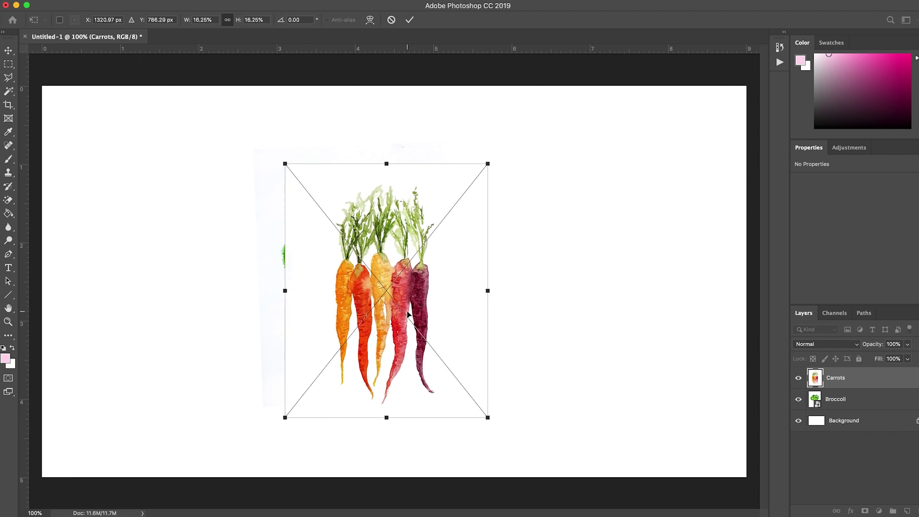
{"action": "left_click_drag", "start_coordinate": [502, 280], "coordinate": [541, 291]}
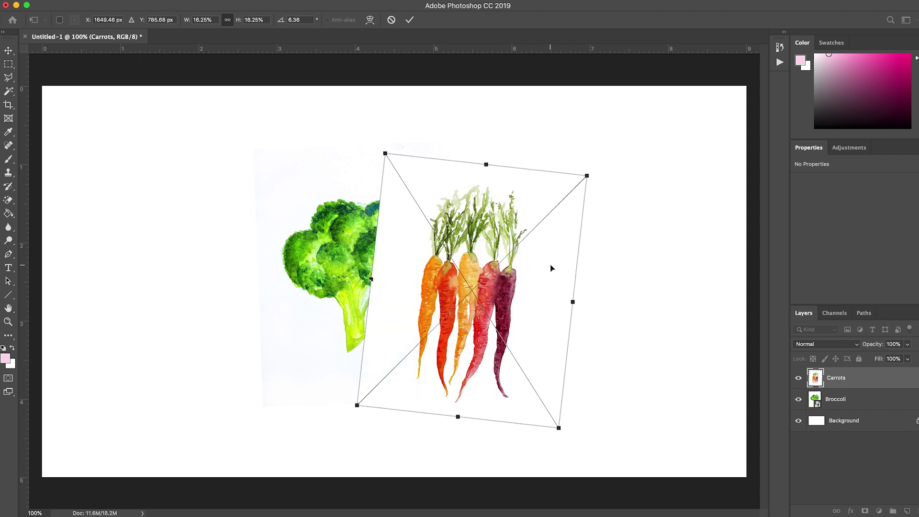
{"action": "left_click_drag", "start_coordinate": [517, 297], "coordinate": [565, 298]}
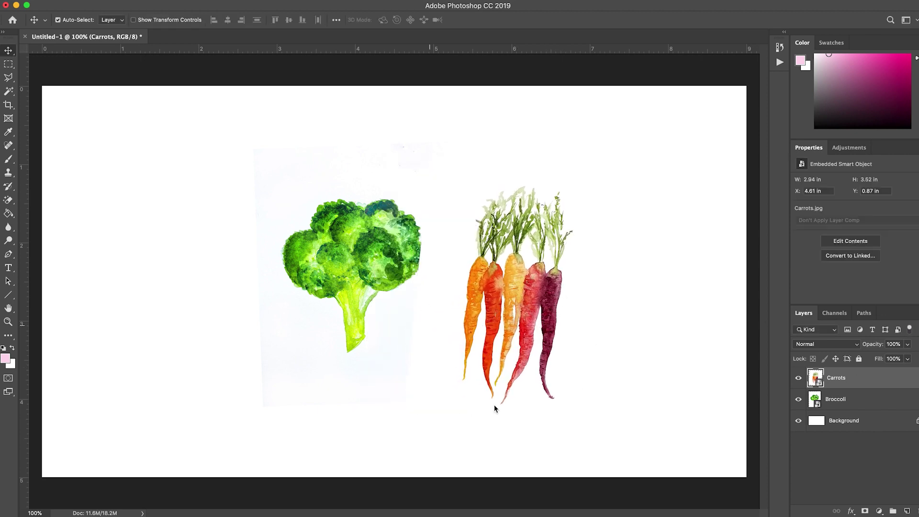
Place Radish.jpg between the pages, scaled to about 15% and tilted 2°.
{"action": "key", "text": "super+Tab"}
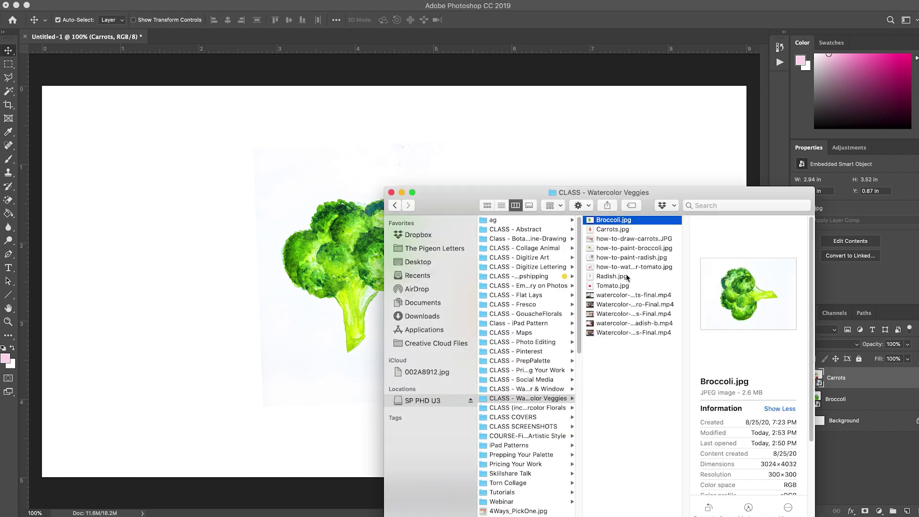
{"action": "left_click_drag", "start_coordinate": [625, 278], "coordinate": [292, 338]}
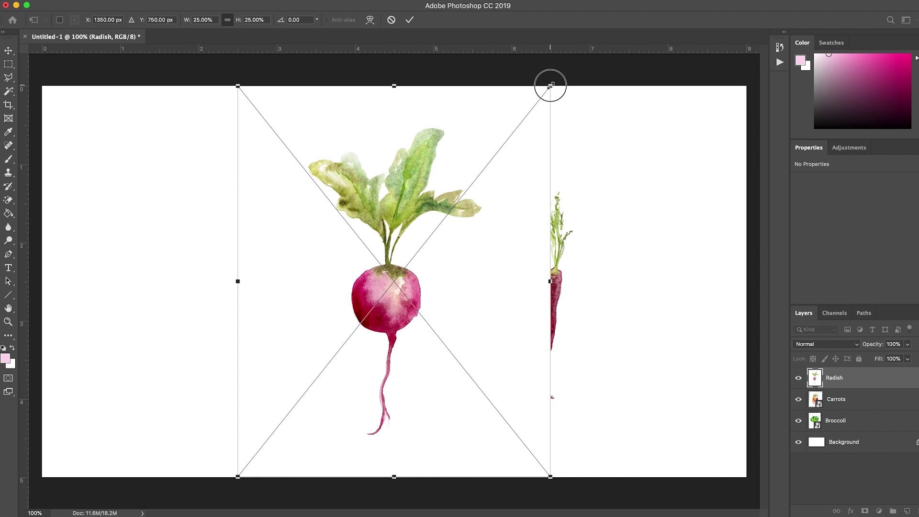
{"action": "left_click_drag", "start_coordinate": [550, 84], "coordinate": [501, 166]}
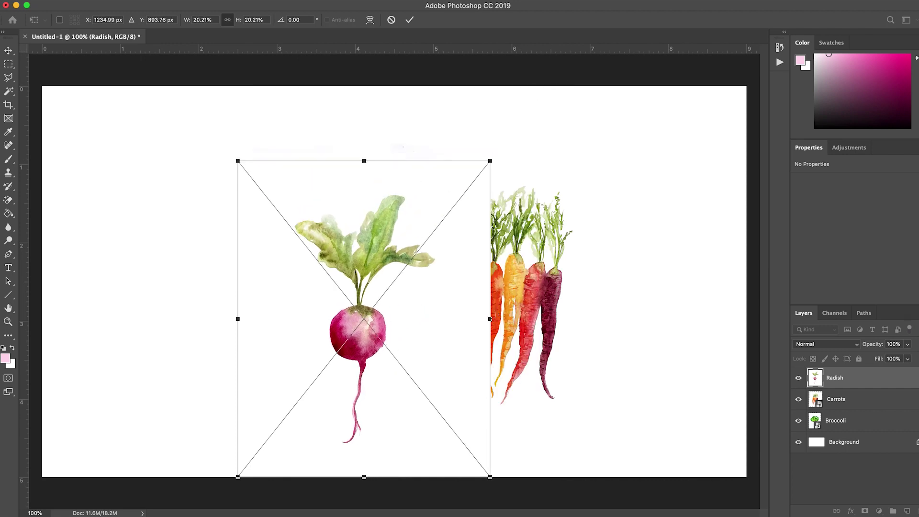
{"action": "left_click_drag", "start_coordinate": [487, 477], "coordinate": [390, 379]}
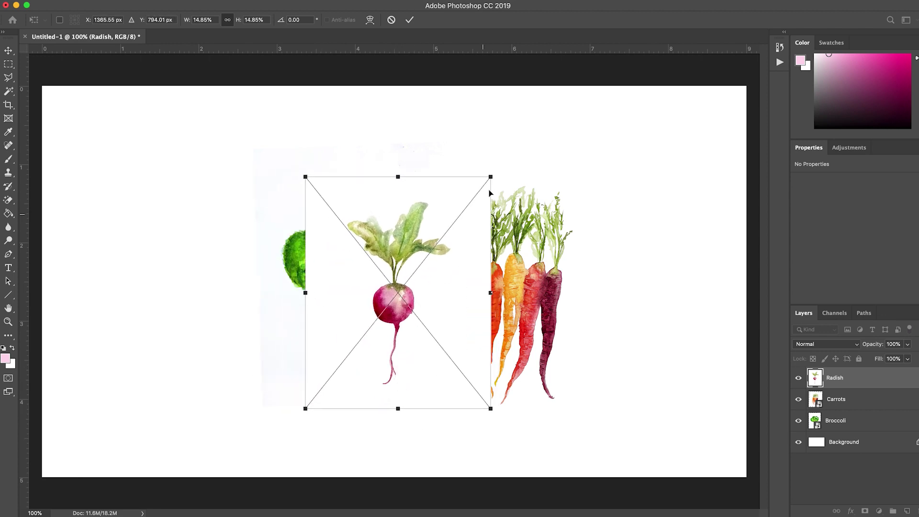
{"action": "left_click_drag", "start_coordinate": [490, 178], "coordinate": [520, 151]}
{"action": "left_click_drag", "start_coordinate": [469, 258], "coordinate": [480, 262]}
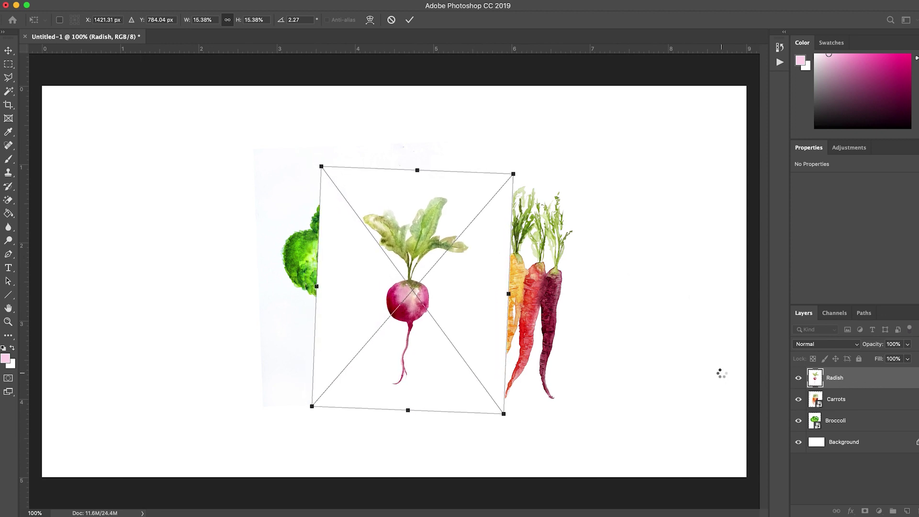
Stack the Radish layer beneath Carrots and move the carrots page further right.
{"action": "left_click_drag", "start_coordinate": [833, 378], "coordinate": [832, 410]}
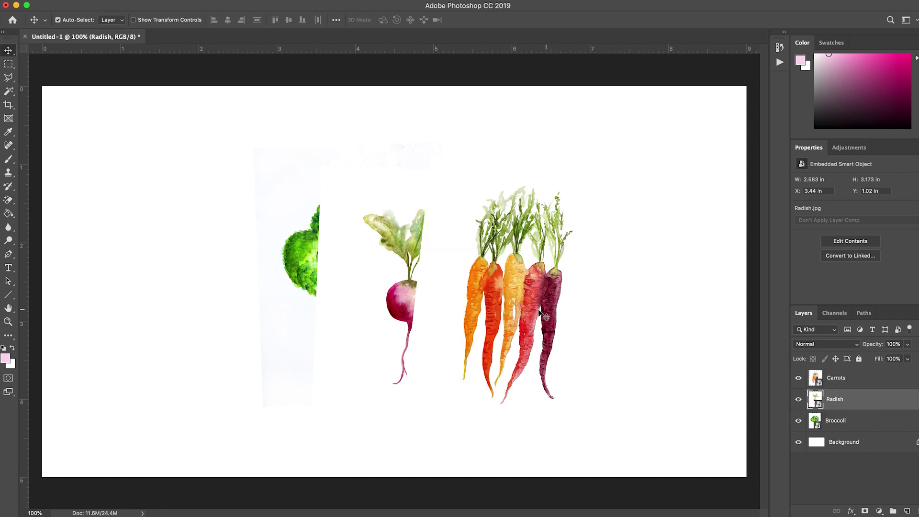
{"action": "left_click", "coordinate": [868, 380]}
{"action": "left_click_drag", "start_coordinate": [488, 325], "coordinate": [511, 318]}
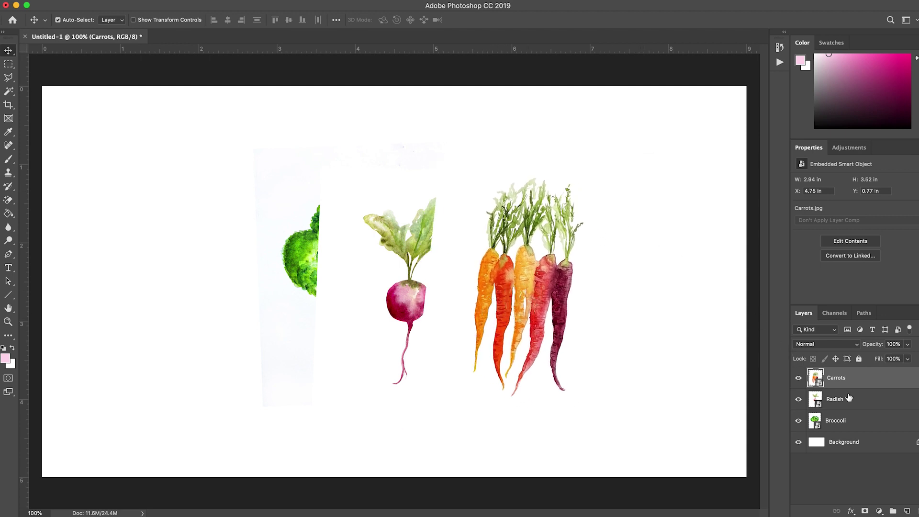
Move the broccoli page left and re-tilt it to about -5.8°.
{"action": "left_click", "coordinate": [849, 403]}
{"action": "left_click", "coordinate": [857, 420]}
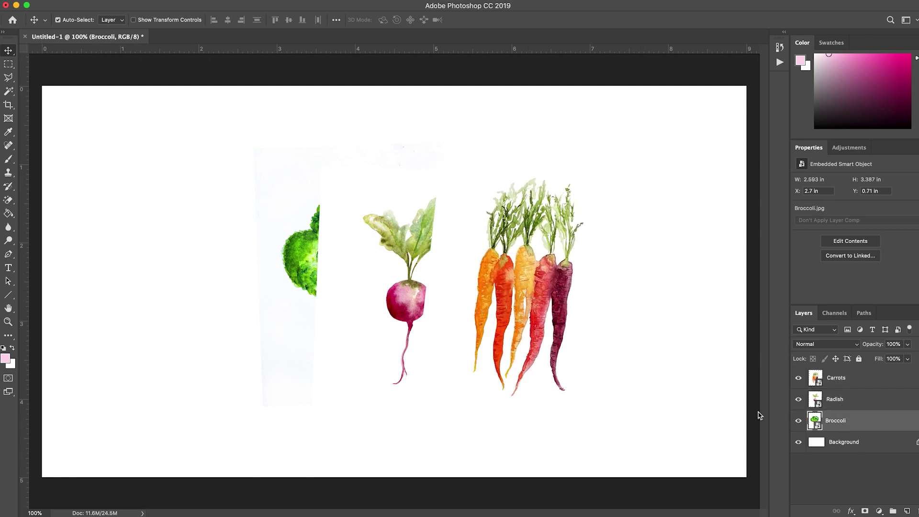
{"action": "left_click_drag", "start_coordinate": [253, 276], "coordinate": [236, 262]}
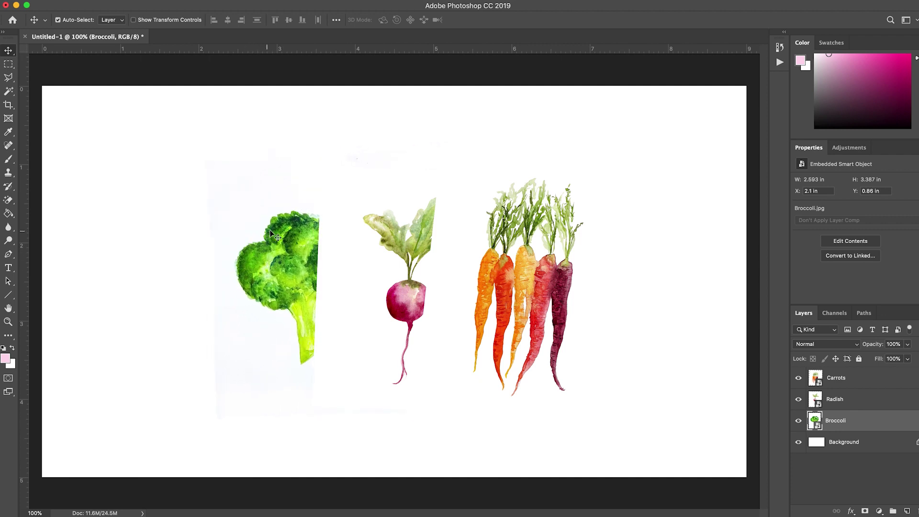
{"action": "key", "text": "ctrl+t"}
{"action": "left_click_drag", "start_coordinate": [302, 143], "coordinate": [322, 149]}
Commit the broccoli tilt, then place Tomato.jpg far left, scaled to about 35% and tilted.
{"action": "key", "text": "Return"}
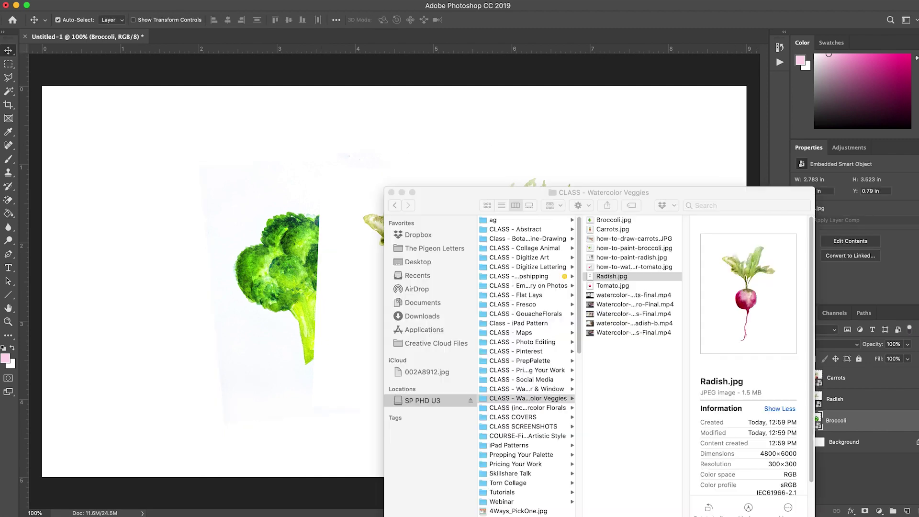
{"action": "key", "text": "super+Tab"}
{"action": "left_click_drag", "start_coordinate": [613, 286], "coordinate": [292, 318]}
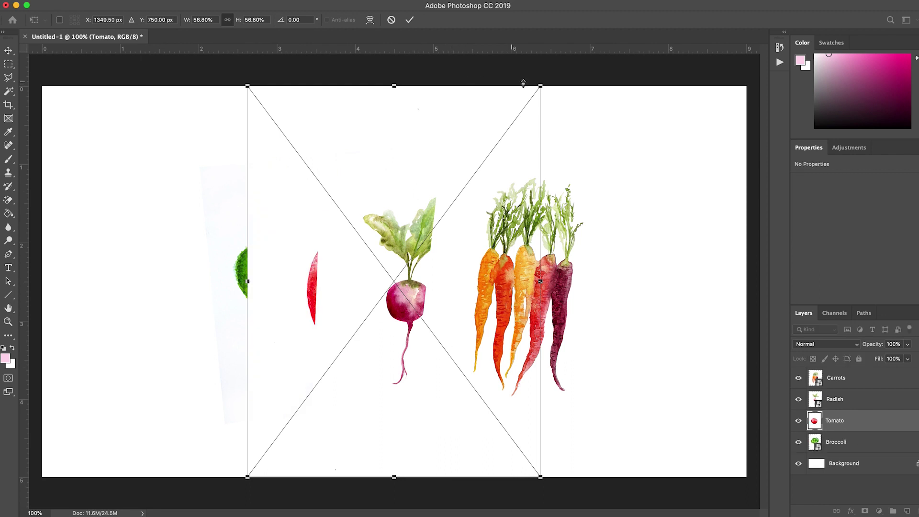
{"action": "left_click_drag", "start_coordinate": [541, 84], "coordinate": [481, 165]}
{"action": "left_click_drag", "start_coordinate": [483, 478], "coordinate": [421, 413]}
{"action": "left_click_drag", "start_coordinate": [355, 148], "coordinate": [297, 143]}
{"action": "left_click_drag", "start_coordinate": [261, 226], "coordinate": [186, 242]}
{"action": "mouse_move", "coordinate": [285, 182]}
{"action": "left_mouse_down"}
{"action": "mouse_move", "coordinate": [278, 200]}
{"action": "mouse_move", "coordinate": [263, 200]}
{"action": "mouse_move", "coordinate": [285, 183]}
{"action": "left_mouse_up"}
{"action": "key", "text": "Return"}
Stack Tomato beneath Broccoli, then rotate all four pages together about 3.86°.
{"action": "left_click_drag", "start_coordinate": [879, 432], "coordinate": [883, 454]}
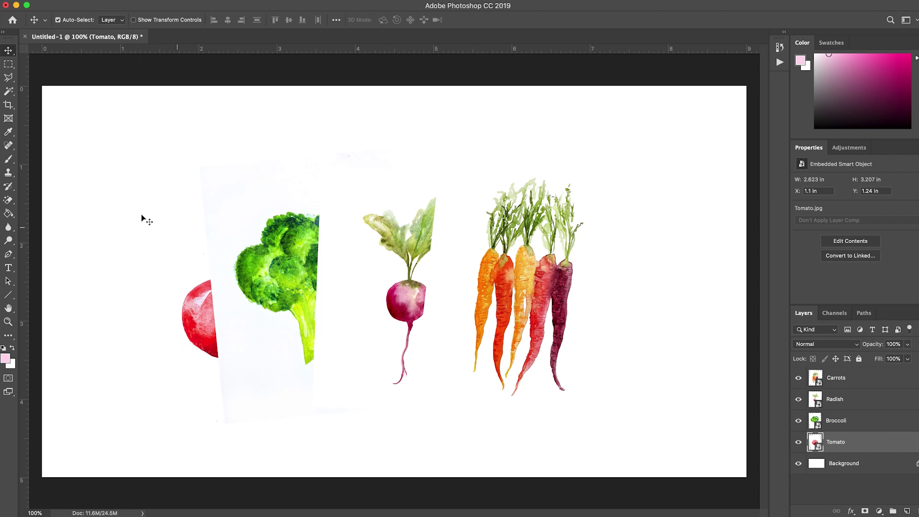
{"action": "left_click_drag", "start_coordinate": [124, 185], "coordinate": [624, 385]}
{"action": "mouse_move", "coordinate": [519, 287]}
{"action": "left_mouse_down"}
{"action": "mouse_move", "coordinate": [545, 259]}
{"action": "mouse_move", "coordinate": [513, 270]}
{"action": "left_mouse_up"}
{"action": "key", "text": "ctrl+t"}
{"action": "mouse_move", "coordinate": [649, 144]}
{"action": "left_mouse_down"}
{"action": "mouse_move", "coordinate": [669, 163]}
{"action": "mouse_move", "coordinate": [648, 147]}
{"action": "left_mouse_up"}
{"action": "left_click_drag", "start_coordinate": [553, 270], "coordinate": [561, 272]}
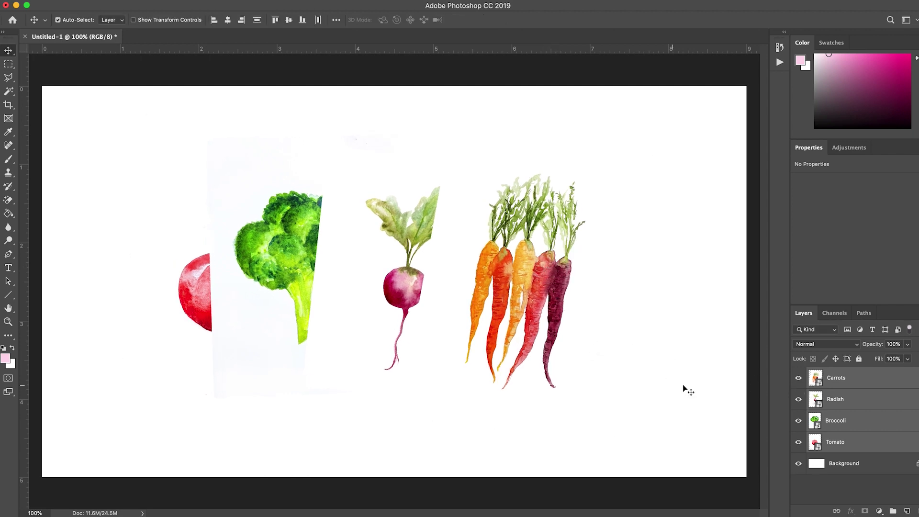
Commit the rotation, select the Carrots layer and add a Drop Shadow layer style.
{"action": "left_click", "coordinate": [688, 372]}
{"action": "left_click", "coordinate": [820, 378]}
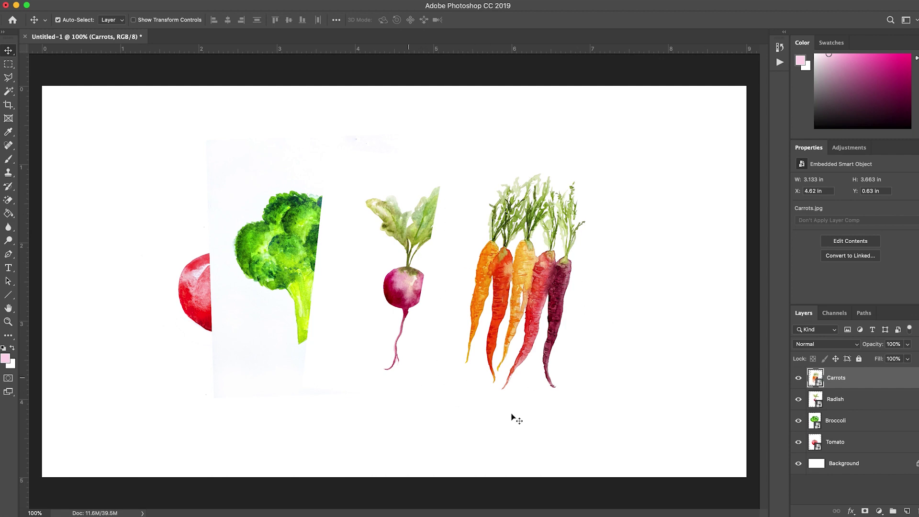
{"action": "left_click", "coordinate": [841, 445], "text": "shift"}
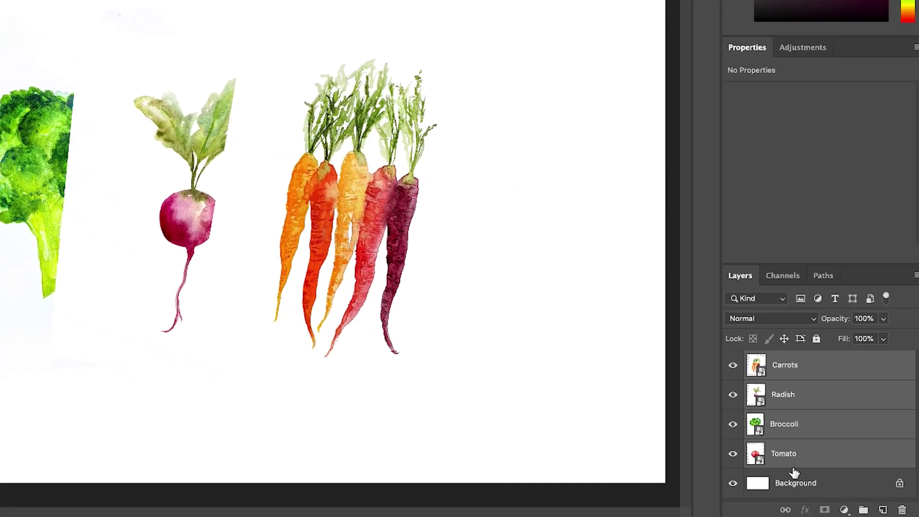
{"action": "left_click", "coordinate": [793, 467]}
{"action": "left_click", "coordinate": [798, 364]}
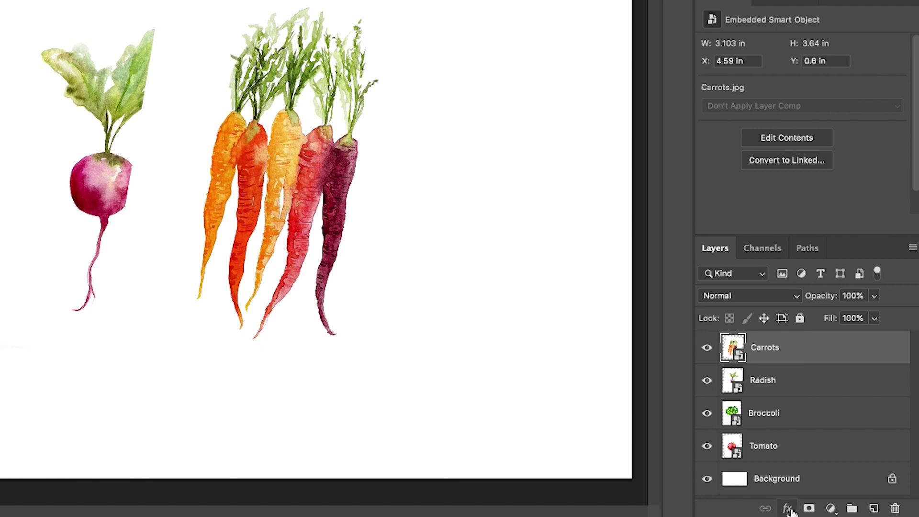
{"action": "left_click", "coordinate": [805, 509]}
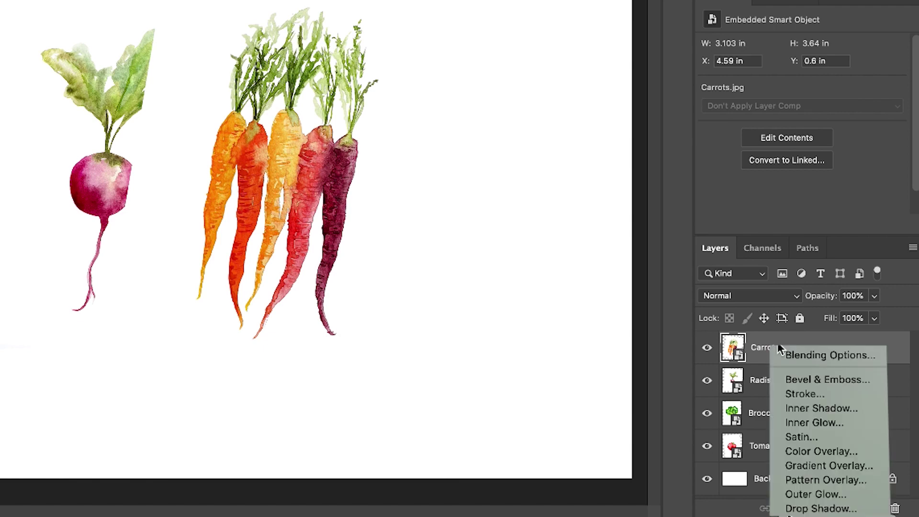
{"action": "left_click", "coordinate": [807, 508]}
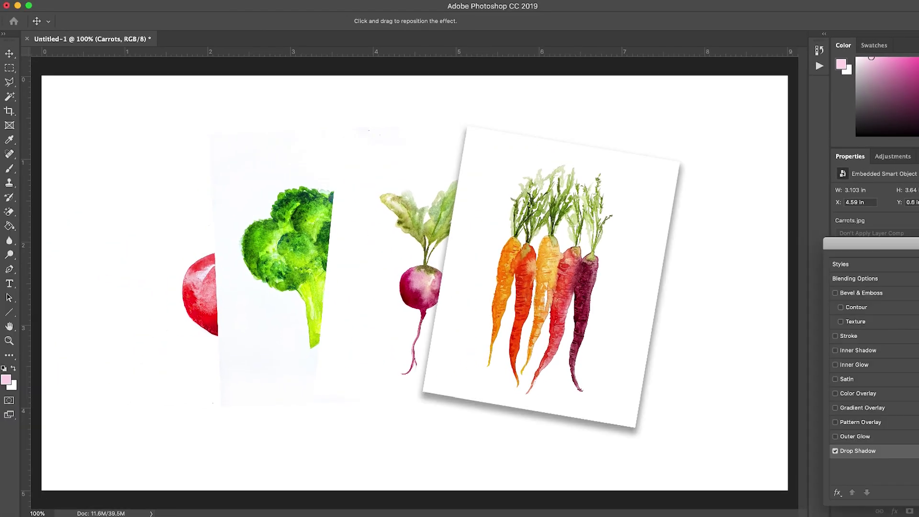
{"action": "left_click_drag", "start_coordinate": [917, 244], "coordinate": [620, 447]}
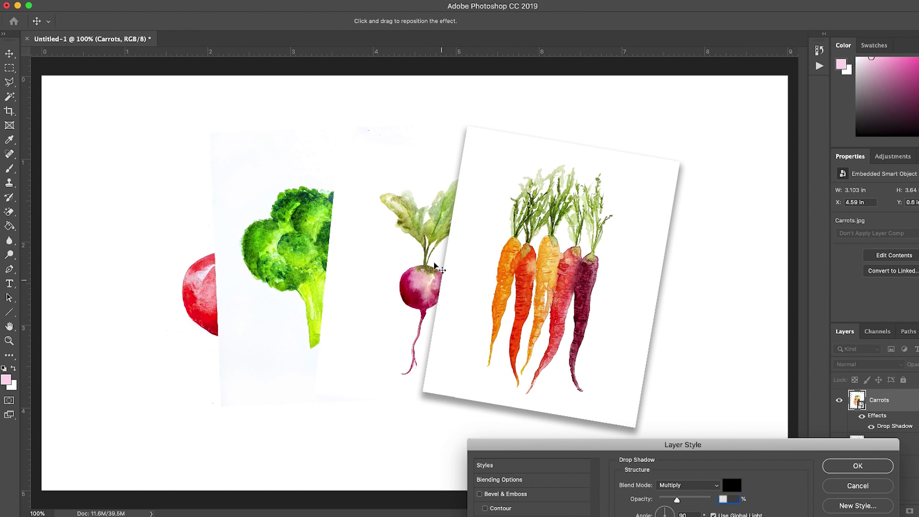
Set the Carrots drop shadow to 35% opacity, 43°, 18 px distance, 9% spread, 32 px size.
{"action": "left_click_drag", "start_coordinate": [532, 445], "coordinate": [528, 320]}
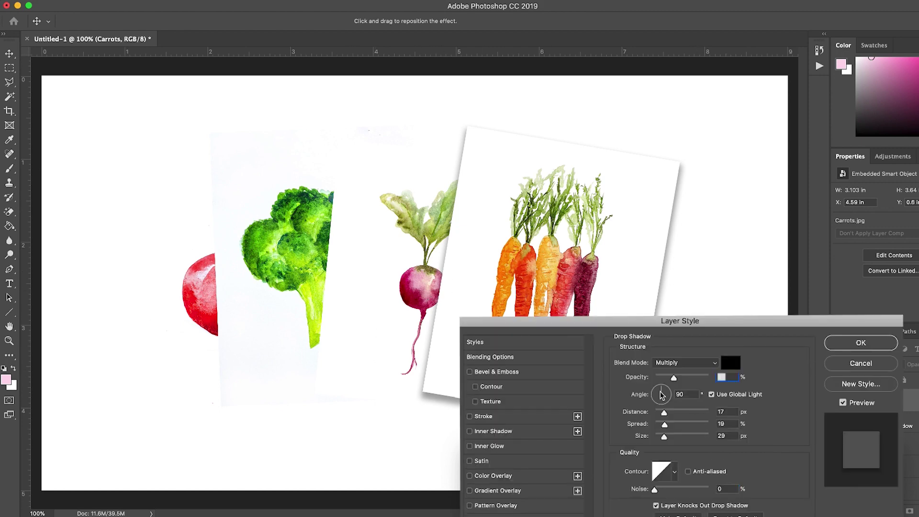
{"action": "left_click_drag", "start_coordinate": [665, 398], "coordinate": [669, 386]}
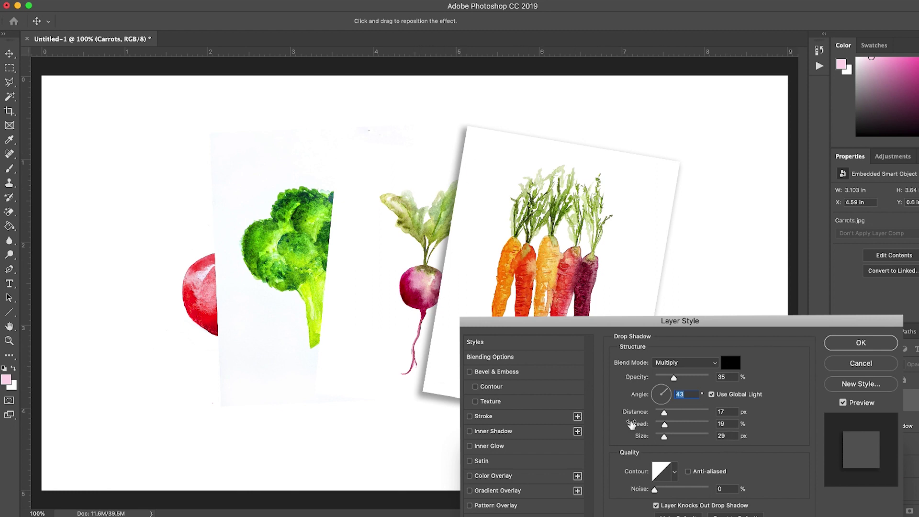
{"action": "left_click_drag", "start_coordinate": [664, 413], "coordinate": [663, 414]}
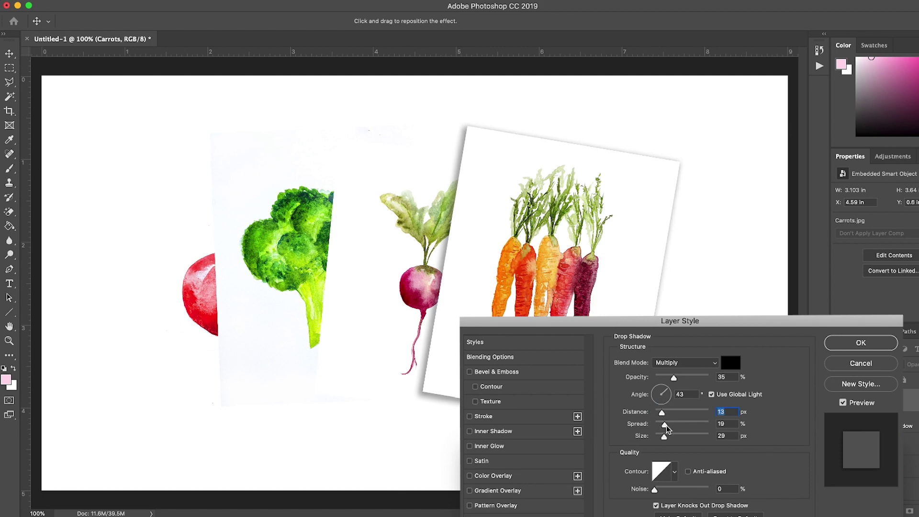
{"action": "mouse_move", "coordinate": [665, 425]}
{"action": "left_mouse_down"}
{"action": "mouse_move", "coordinate": [663, 439]}
{"action": "mouse_move", "coordinate": [675, 439]}
{"action": "mouse_move", "coordinate": [652, 438]}
{"action": "mouse_move", "coordinate": [665, 441]}
{"action": "mouse_move", "coordinate": [666, 417]}
{"action": "left_mouse_up"}
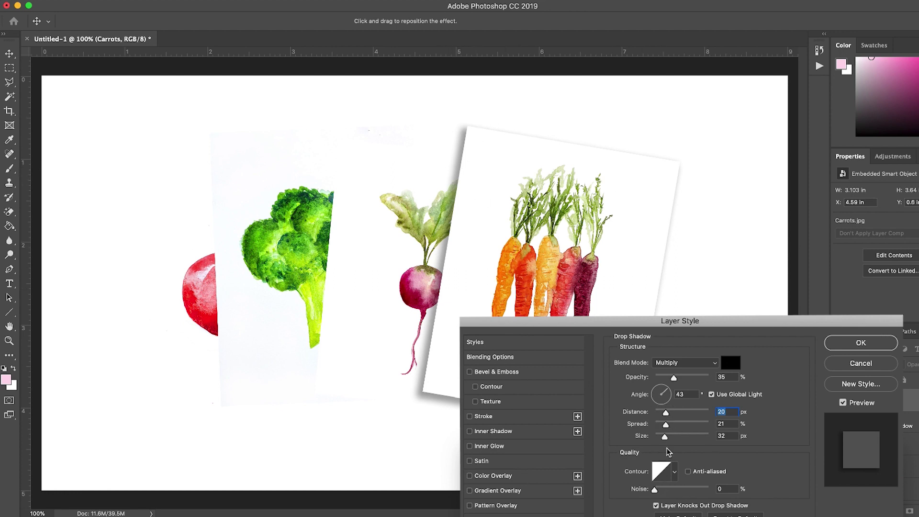
{"action": "mouse_move", "coordinate": [666, 413]}
{"action": "left_mouse_down"}
{"action": "mouse_move", "coordinate": [670, 428]}
{"action": "mouse_move", "coordinate": [660, 421]}
{"action": "left_mouse_up"}
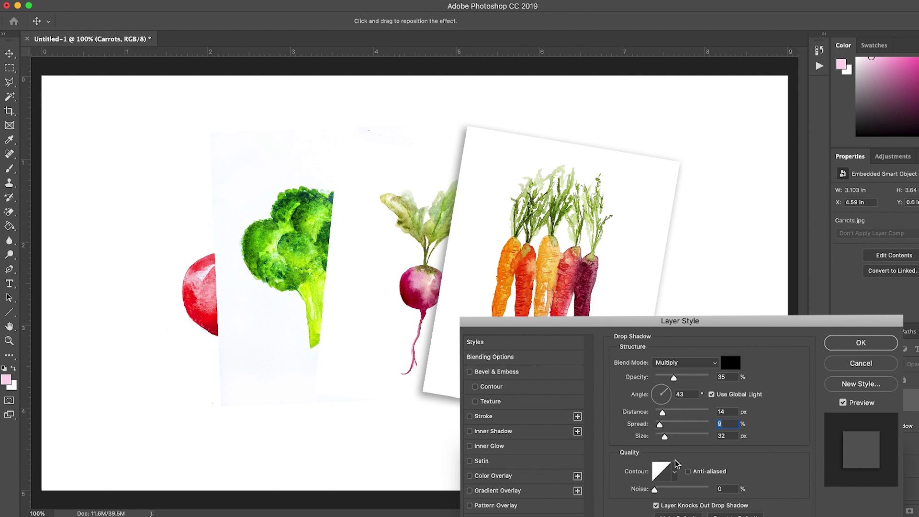
{"action": "left_click_drag", "start_coordinate": [647, 321], "coordinate": [706, 324]}
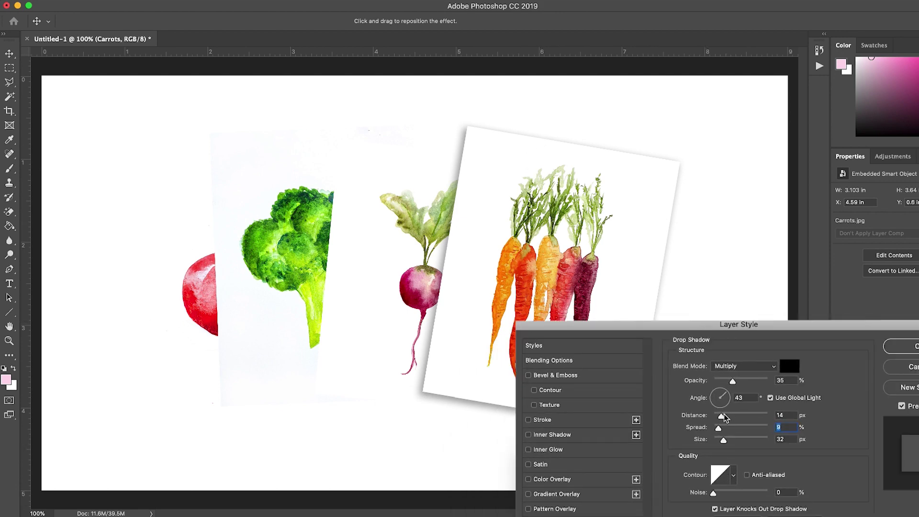
{"action": "left_click_drag", "start_coordinate": [721, 417], "coordinate": [724, 420]}
Accept the carrots shadow and give the Radish layer the same drop shadow.
{"action": "left_click", "coordinate": [898, 353]}
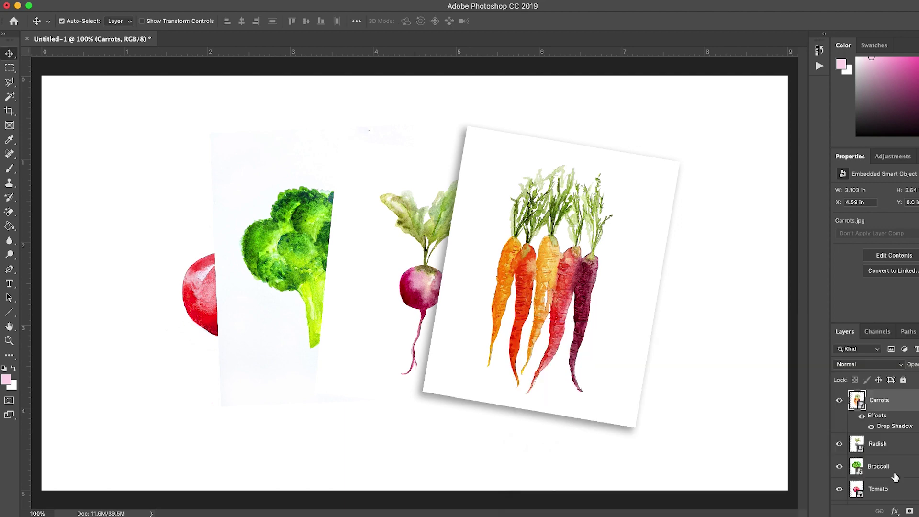
{"action": "left_click", "coordinate": [875, 449]}
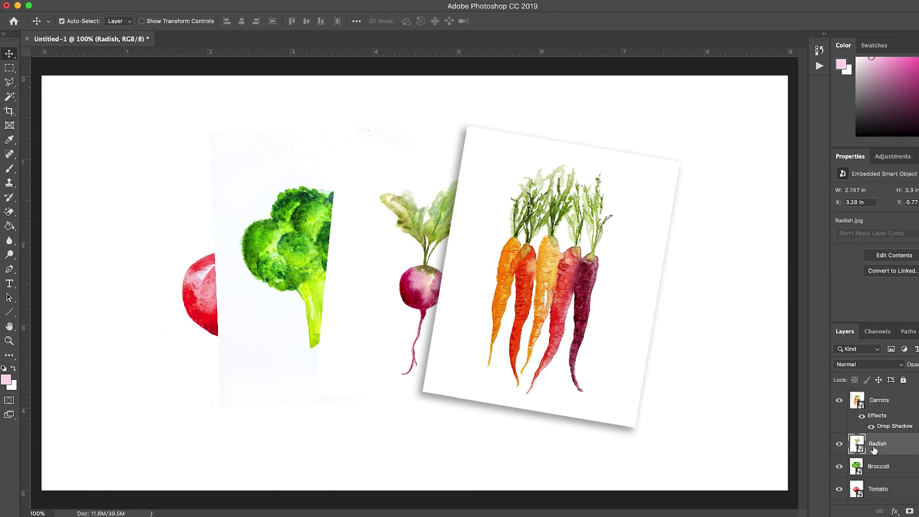
{"action": "left_click", "coordinate": [893, 511]}
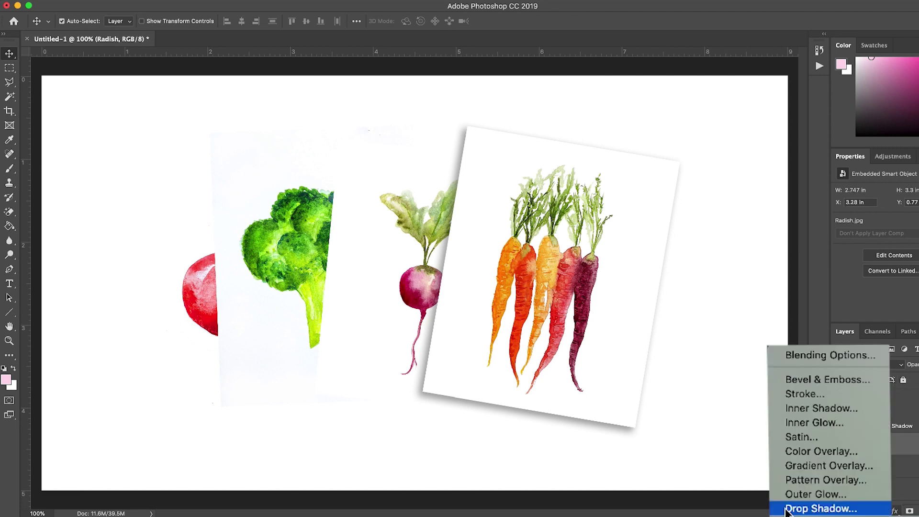
{"action": "left_click", "coordinate": [787, 509]}
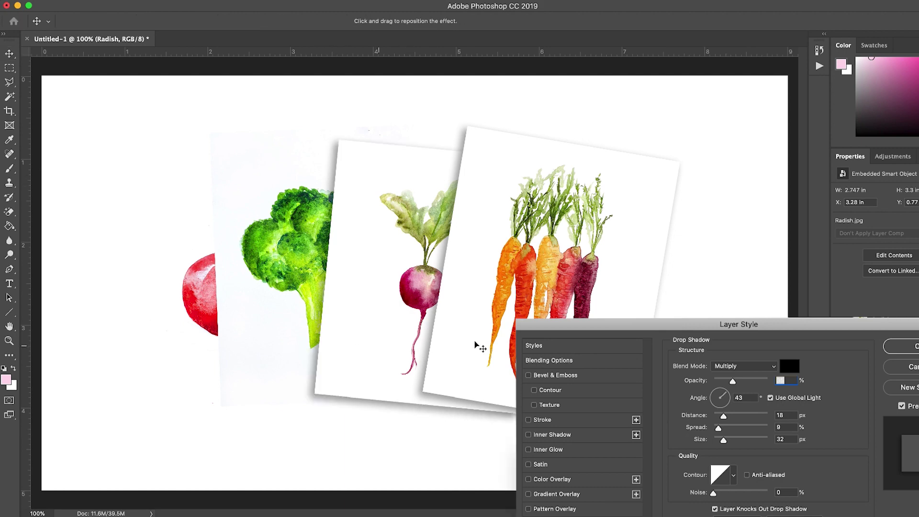
{"action": "key", "text": "Return"}
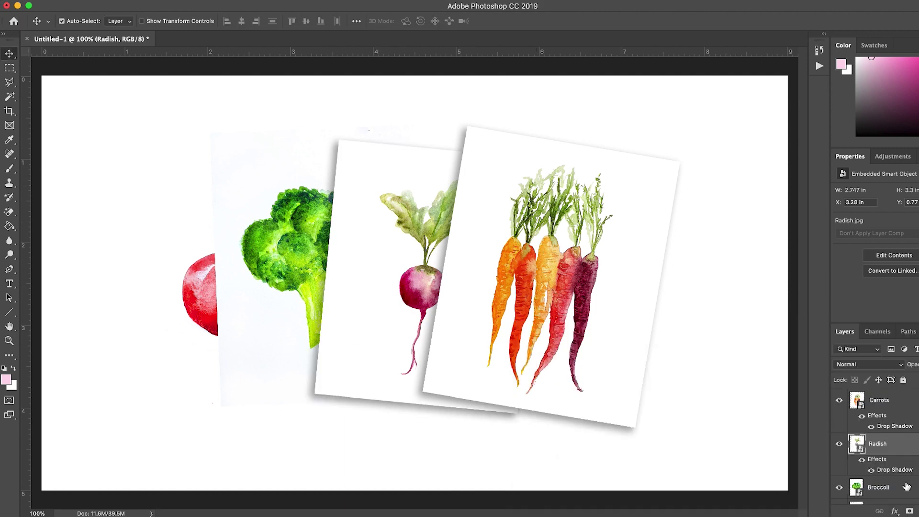
Add the same drop shadow to the Broccoli layer.
{"action": "left_click", "coordinate": [895, 495]}
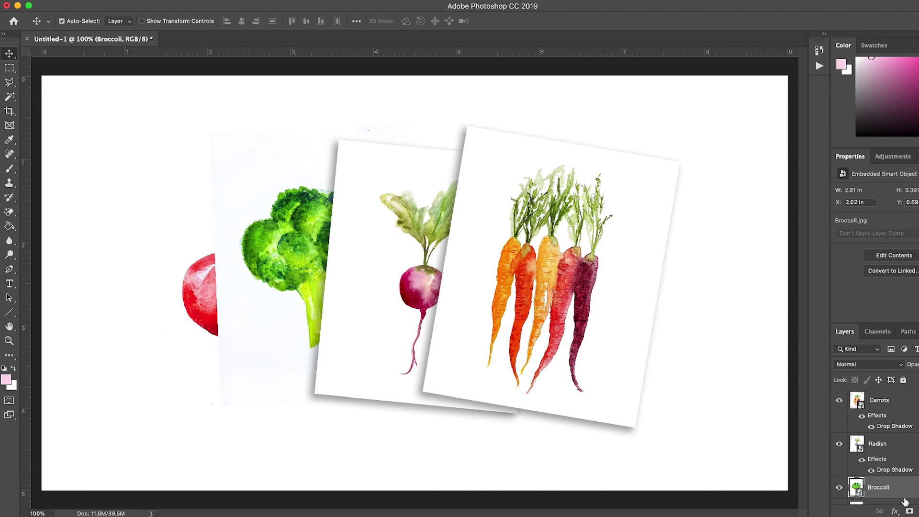
{"action": "left_click", "coordinate": [895, 511]}
{"action": "left_click", "coordinate": [814, 392]}
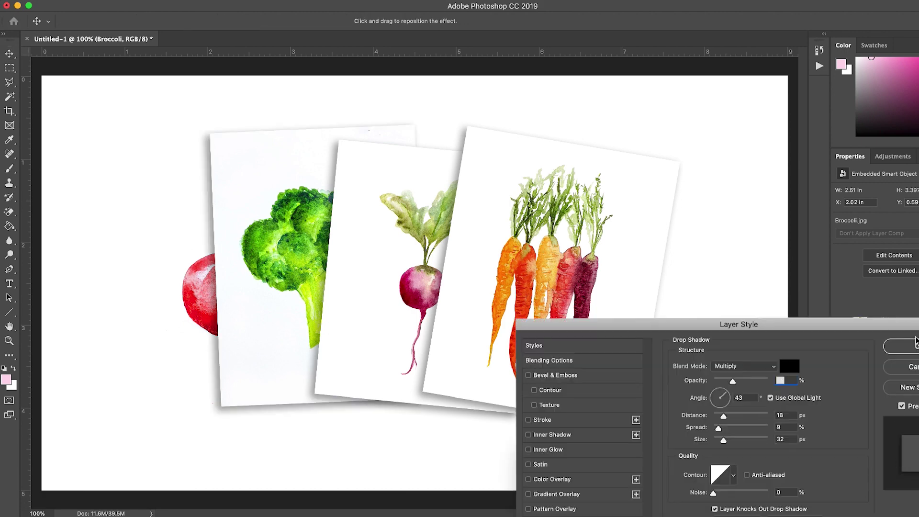
{"action": "left_click", "coordinate": [907, 346]}
Add the same drop shadow to the Tomato layer, keeping the settings.
{"action": "scroll", "coordinate": [885, 454], "scroll_direction": "down", "scroll_amount": 2}
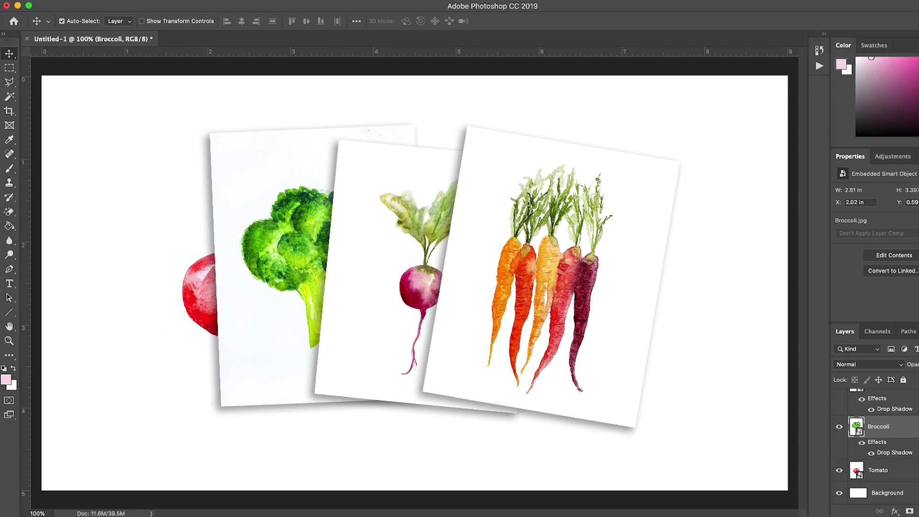
{"action": "left_click", "coordinate": [906, 468]}
{"action": "left_click", "coordinate": [894, 511]}
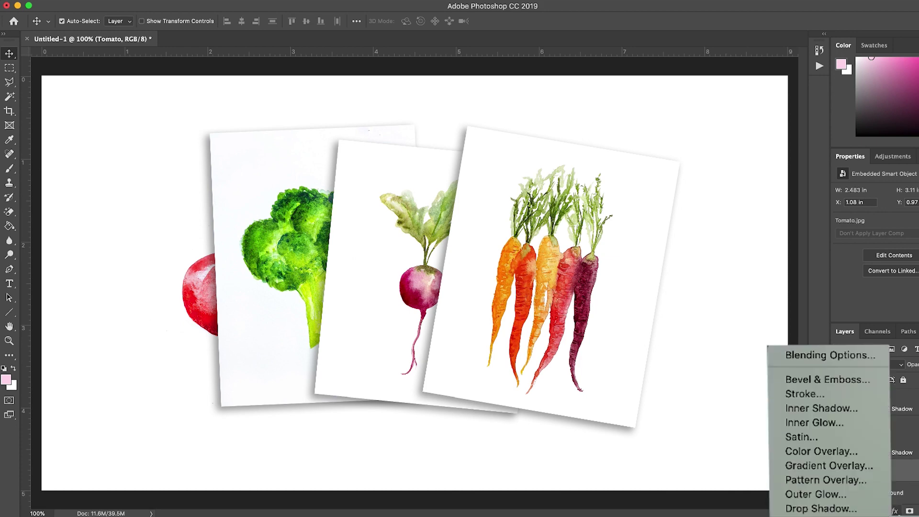
{"action": "left_click", "coordinate": [790, 511]}
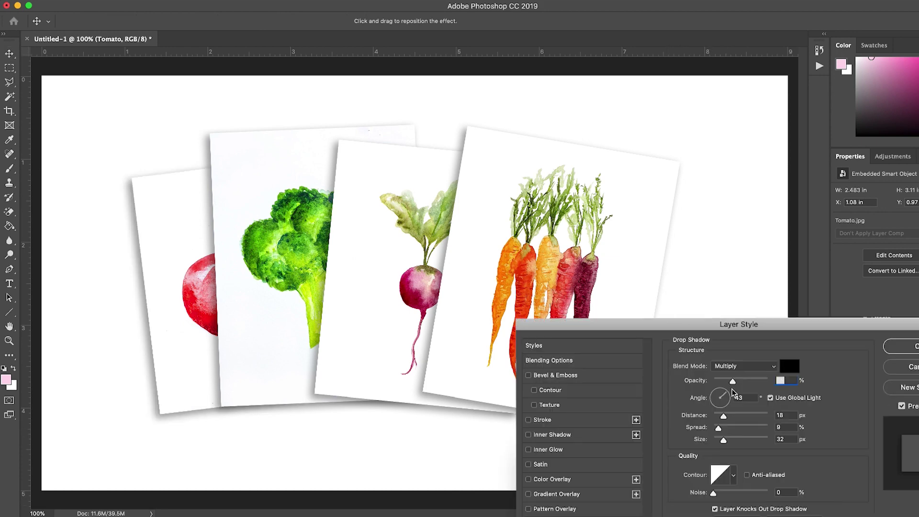
{"action": "left_click_drag", "start_coordinate": [915, 333], "coordinate": [868, 450]}
{"action": "key", "text": "Return"}
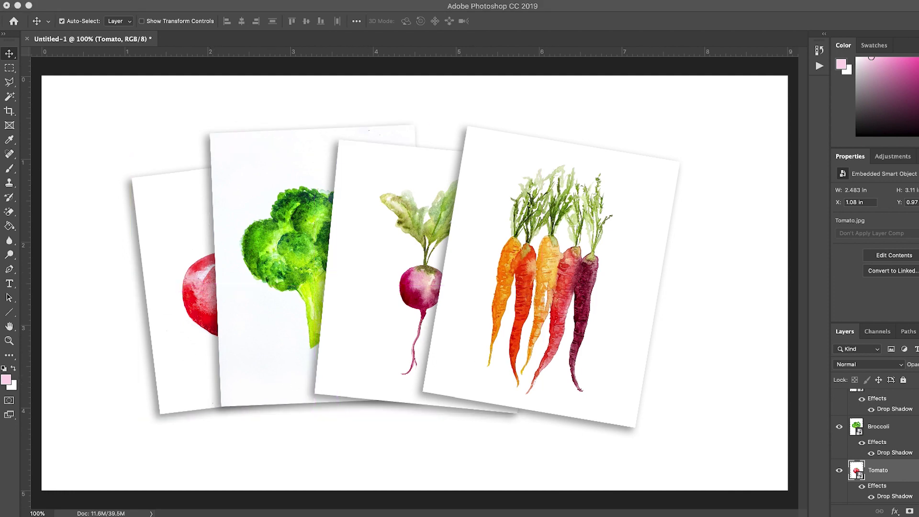
Shift the carrots, radish and broccoli pages to the right.
{"action": "left_click", "coordinate": [252, 445]}
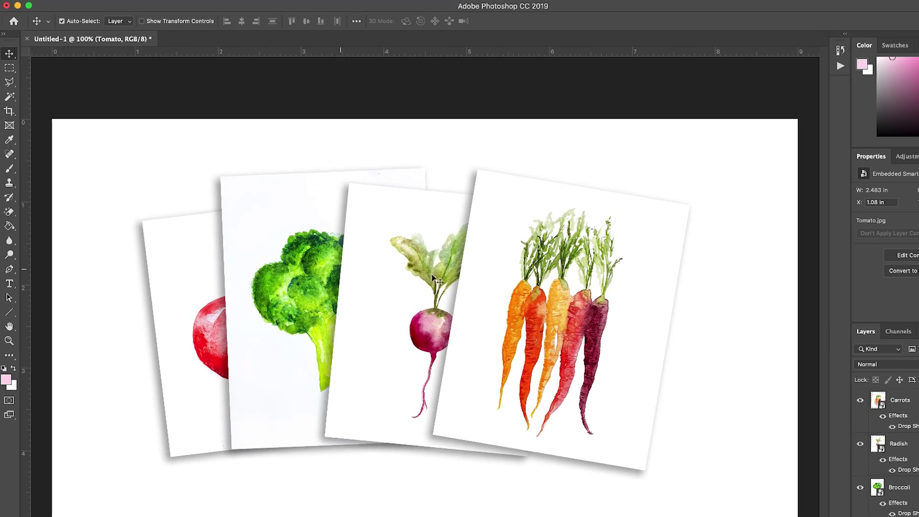
{"action": "left_click", "coordinate": [563, 319]}
{"action": "left_click_drag", "start_coordinate": [562, 320], "coordinate": [606, 324]}
{"action": "left_click_drag", "start_coordinate": [474, 311], "coordinate": [501, 304]}
{"action": "left_click_drag", "start_coordinate": [263, 274], "coordinate": [288, 278]}
Tilt the tomato page further left, move it down-left and resize it to about 37%.
{"action": "left_click", "coordinate": [213, 254]}
{"action": "key", "text": "super+t"}
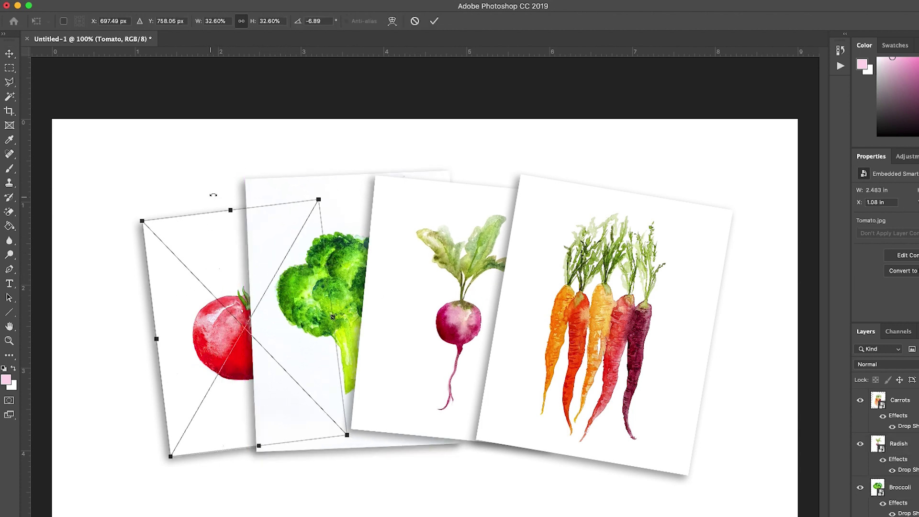
{"action": "left_click_drag", "start_coordinate": [216, 195], "coordinate": [192, 199]}
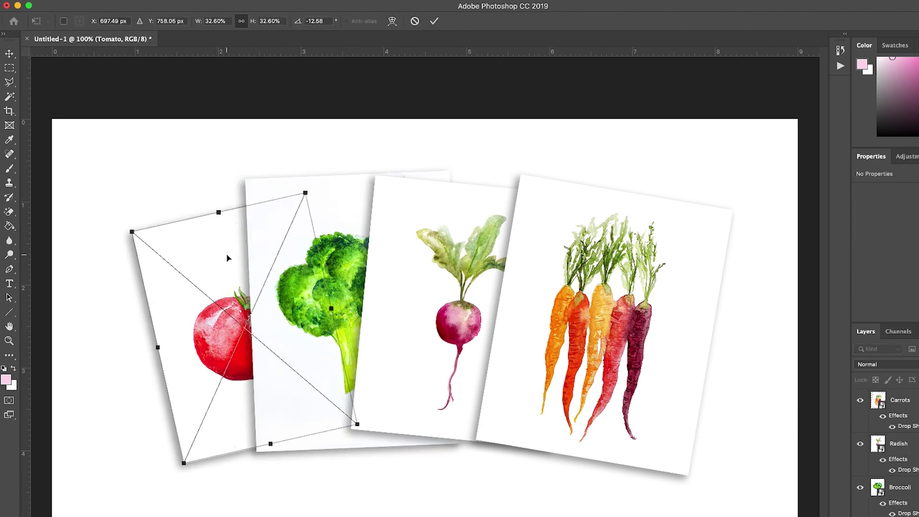
{"action": "left_click_drag", "start_coordinate": [227, 258], "coordinate": [219, 255]}
{"action": "left_click_drag", "start_coordinate": [293, 207], "coordinate": [291, 186]}
{"action": "left_click_drag", "start_coordinate": [206, 243], "coordinate": [206, 238]}
{"action": "key", "text": "Return"}
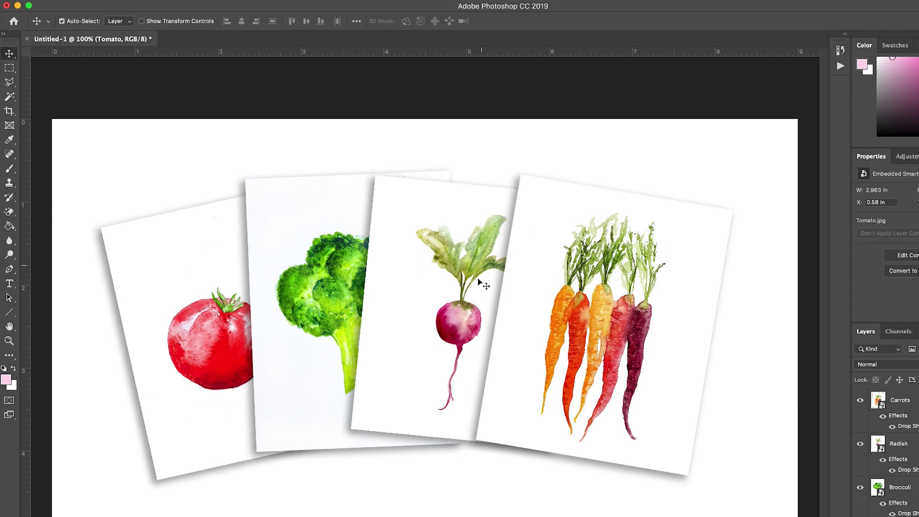
Enlarge the radish page slightly and move it down and right.
{"action": "left_click", "coordinate": [478, 306]}
{"action": "key", "text": "ctrl+t"}
{"action": "left_click_drag", "start_coordinate": [578, 194], "coordinate": [592, 182]}
{"action": "left_click_drag", "start_coordinate": [498, 234], "coordinate": [506, 239]}
{"action": "key", "text": "Return"}
Shrink the carrots page slightly, move it down-right and rotate it to about 12.22°.
{"action": "left_click", "coordinate": [694, 239]}
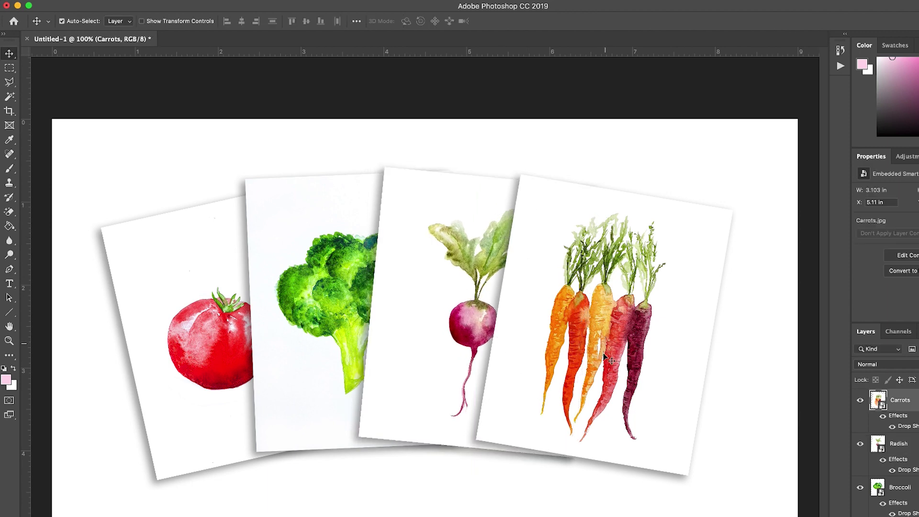
{"action": "key", "text": "ctrl+t"}
{"action": "left_click_drag", "start_coordinate": [736, 209], "coordinate": [728, 214]}
{"action": "left_click_drag", "start_coordinate": [684, 240], "coordinate": [704, 259]}
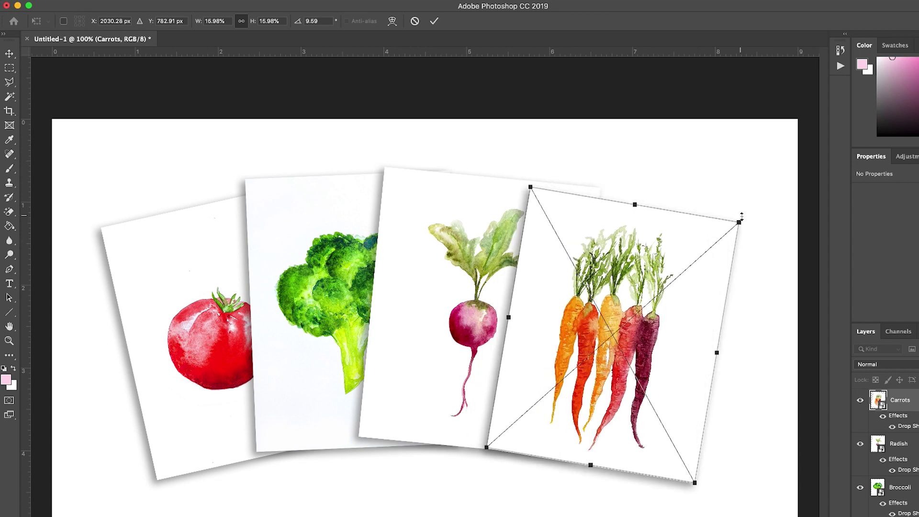
{"action": "left_click_drag", "start_coordinate": [742, 218], "coordinate": [751, 226]}
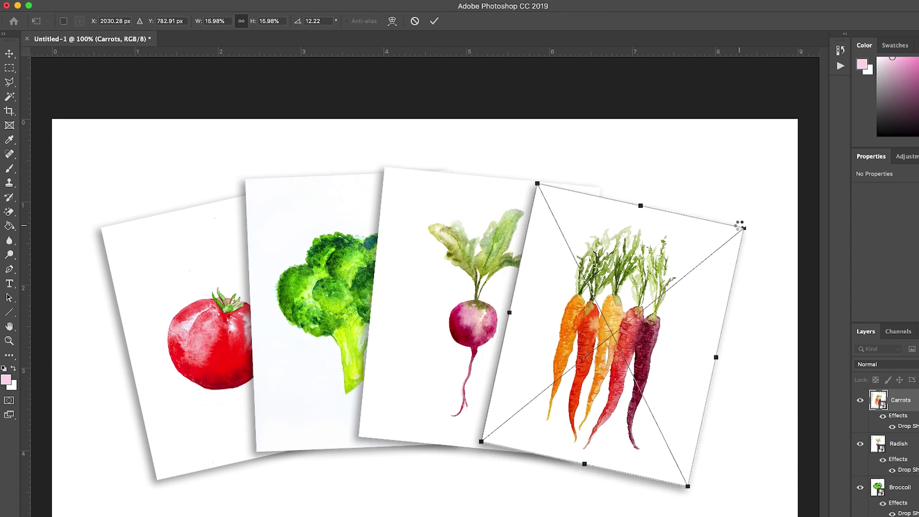
{"action": "key", "text": "Return"}
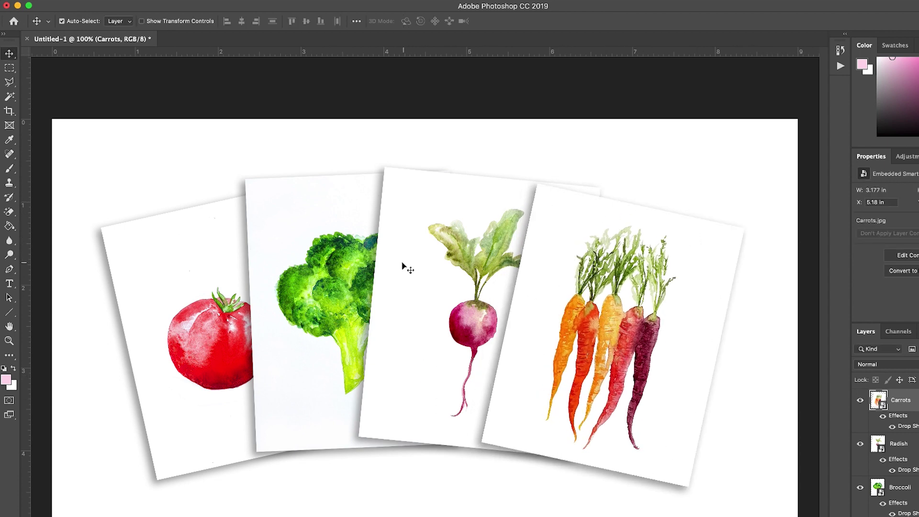
{"action": "left_click", "coordinate": [328, 389]}
Nudge the radish page right, then try a pink Paint Bucket fill on Background and undo it.
{"action": "left_click_drag", "start_coordinate": [431, 328], "coordinate": [434, 335]}
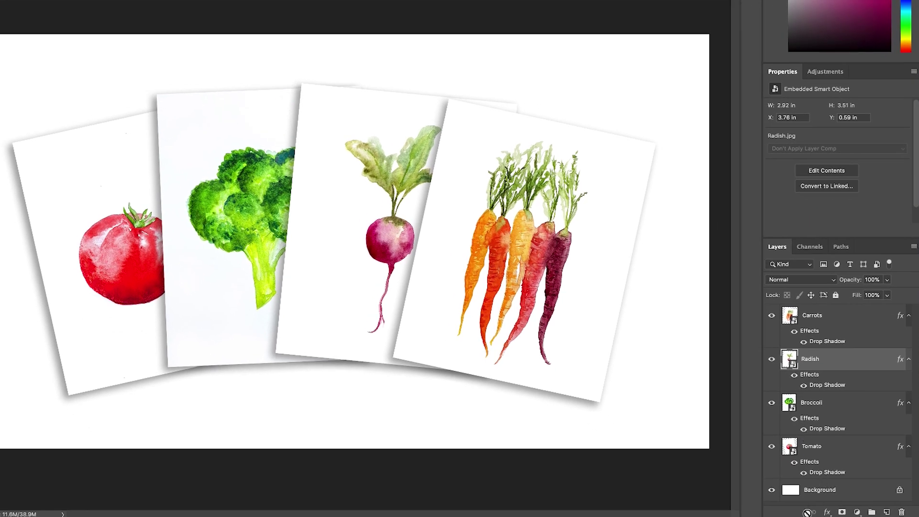
{"action": "left_click", "coordinate": [832, 491]}
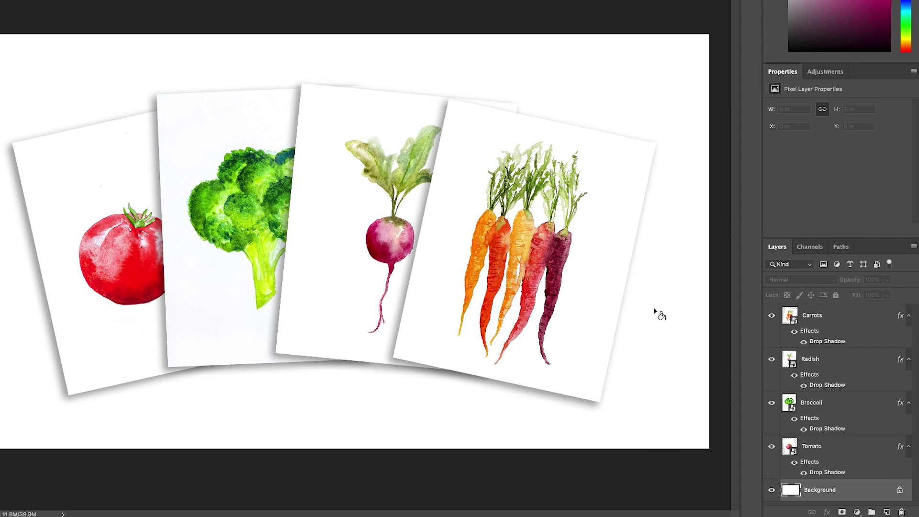
{"action": "key", "text": "g"}
{"action": "left_click", "coordinate": [707, 88]}
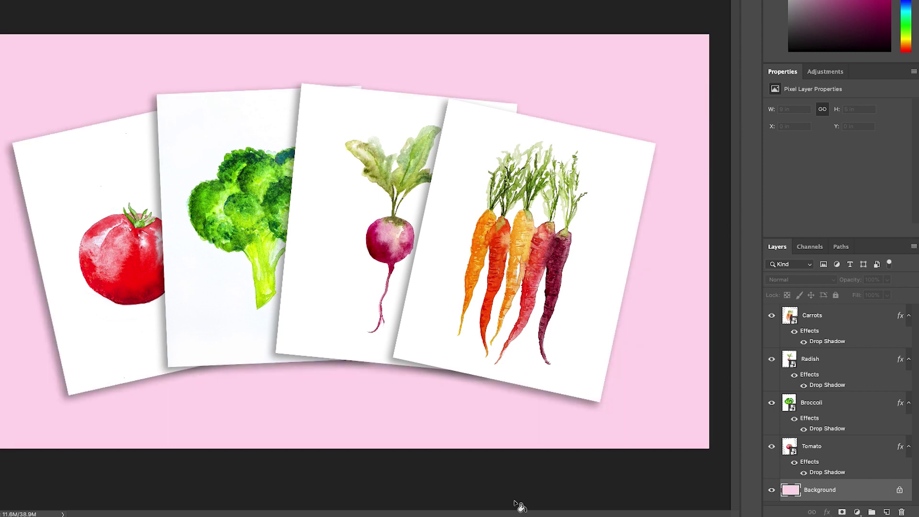
{"action": "key", "text": "ctrl+z"}
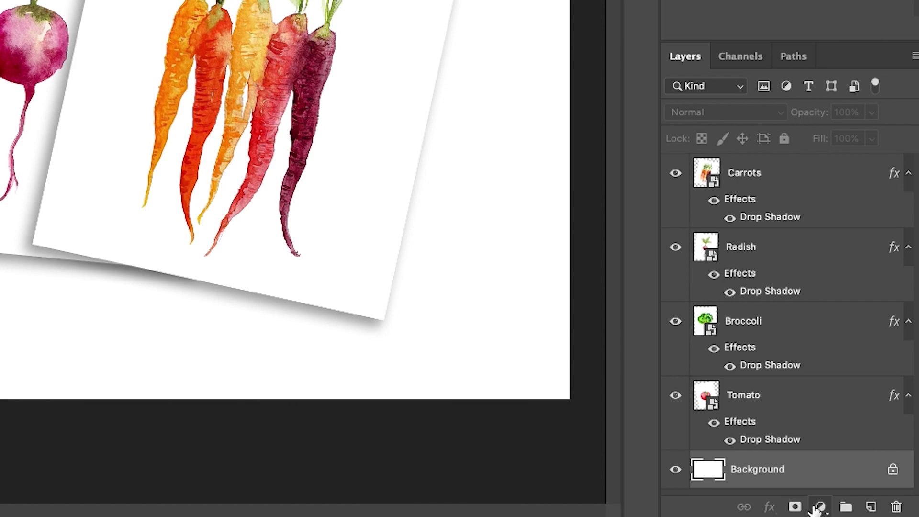
Add a Solid Color fill layer named Color Fill 1 behind the vegetable pages.
{"action": "left_click", "coordinate": [820, 507]}
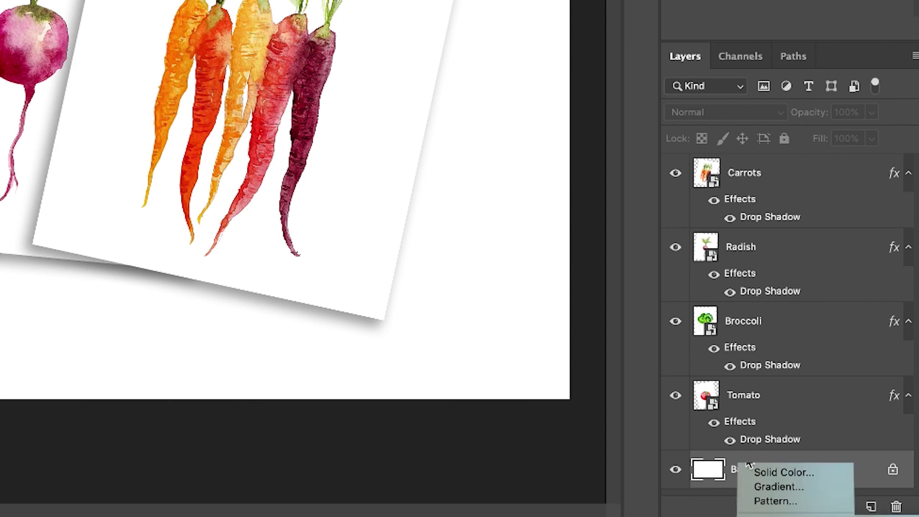
{"action": "left_click", "coordinate": [759, 473]}
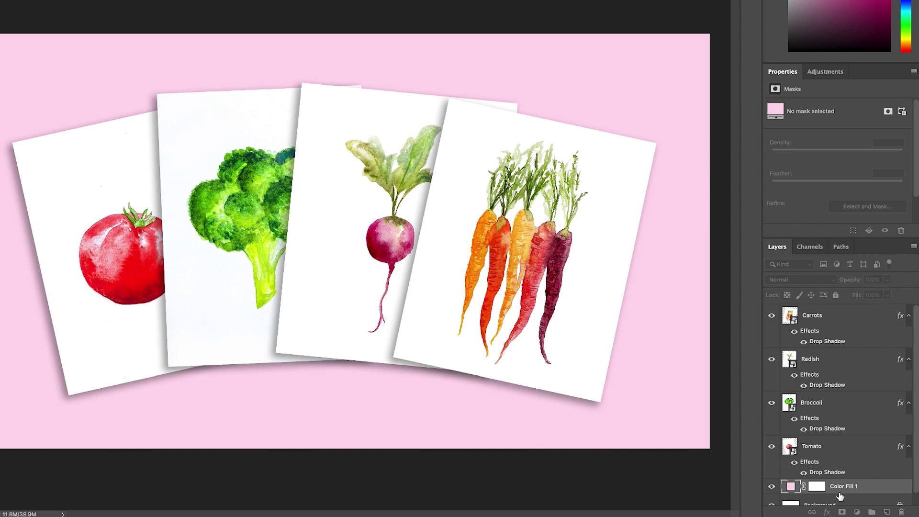
{"action": "double_click", "coordinate": [791, 486]}
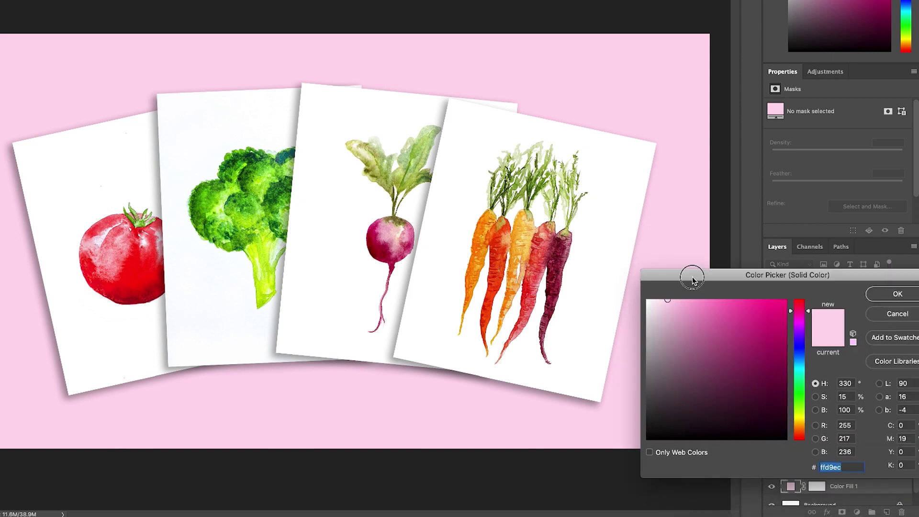
Tune the fill colour with the hue slider and colour field to a pale lime green.
{"action": "left_click_drag", "start_coordinate": [691, 271], "coordinate": [688, 347]}
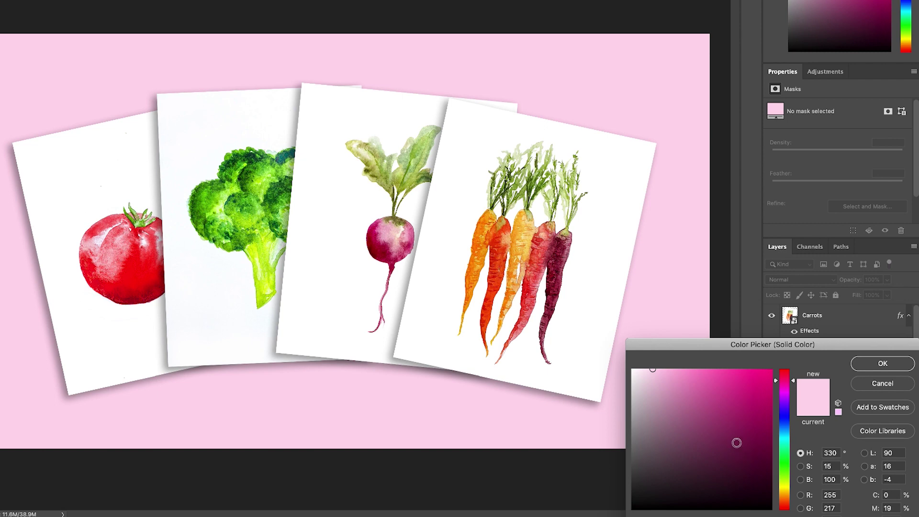
{"action": "left_click_drag", "start_coordinate": [655, 379], "coordinate": [653, 368]}
{"action": "mouse_move", "coordinate": [788, 483]}
{"action": "left_mouse_down"}
{"action": "mouse_move", "coordinate": [784, 502]}
{"action": "mouse_move", "coordinate": [786, 471]}
{"action": "left_mouse_up"}
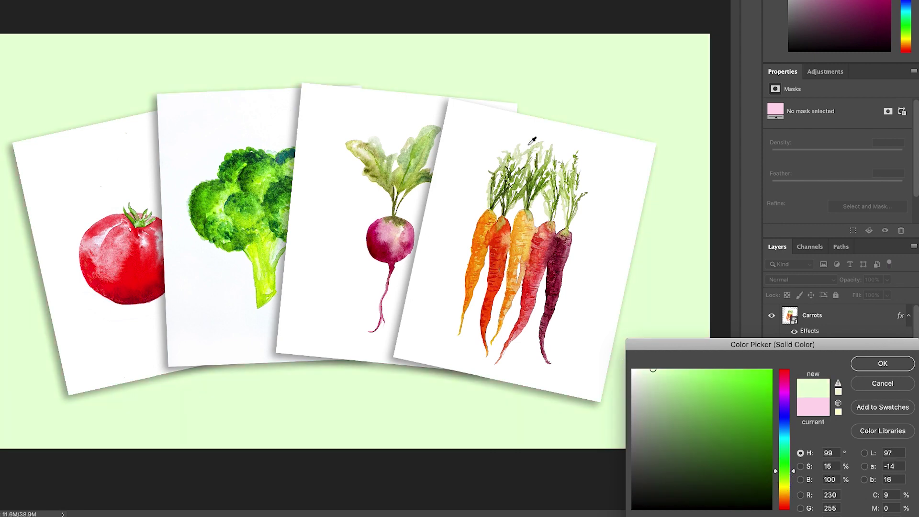
{"action": "left_click_drag", "start_coordinate": [787, 470], "coordinate": [785, 459]}
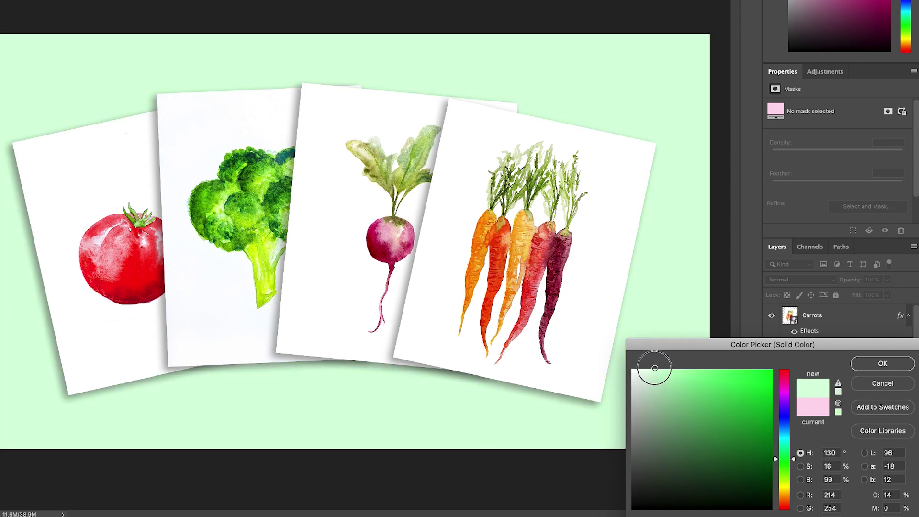
{"action": "left_click", "coordinate": [786, 473]}
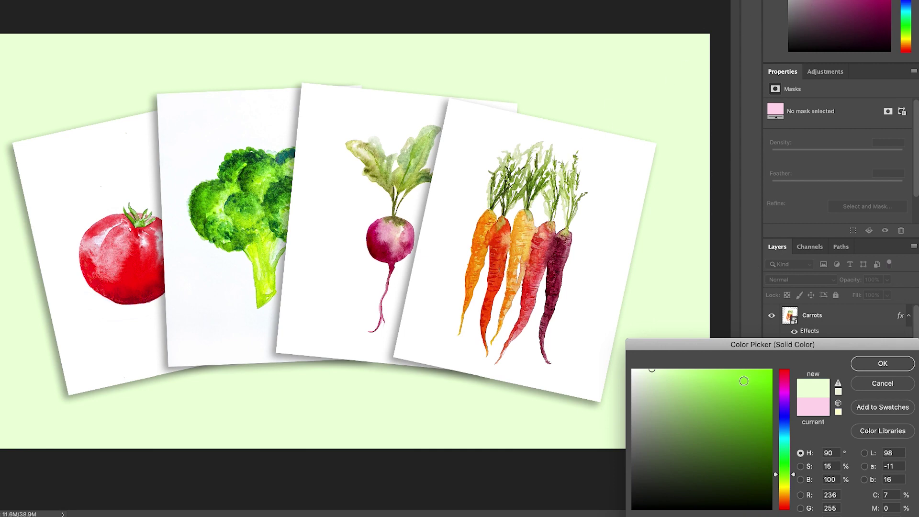
{"action": "left_click", "coordinate": [786, 476]}
{"action": "left_click", "coordinate": [660, 367]}
Lighten the fill to pale lime at hue 85°, saturation 20%, brightness 100%, and commit it.
{"action": "left_click", "coordinate": [655, 369]}
{"action": "left_click", "coordinate": [859, 368]}
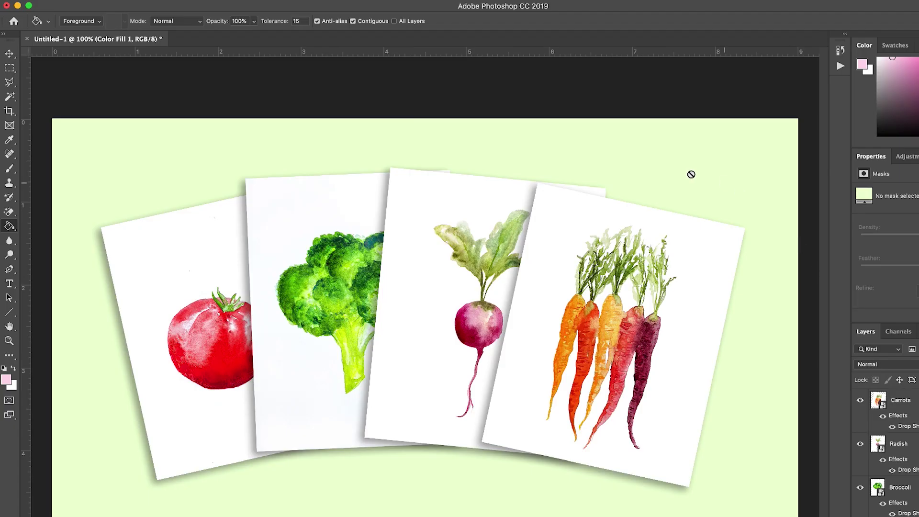